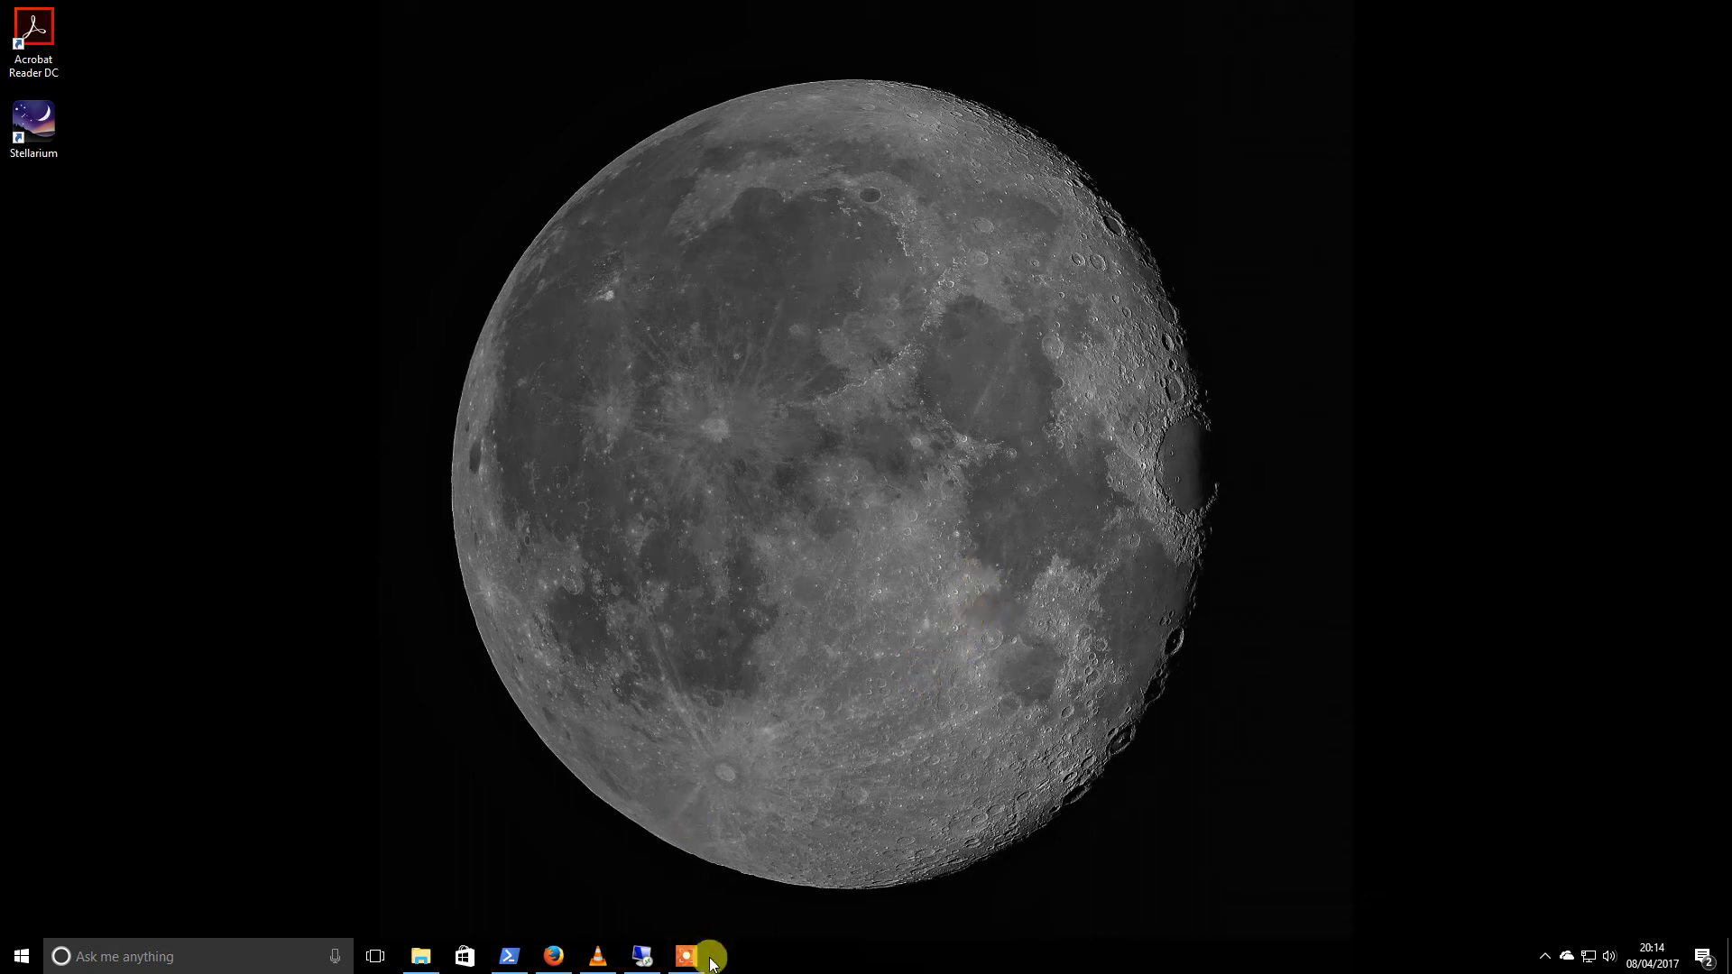
Restore Firefox showing the Google results for 'astrotortilla'
{"action": "left_click", "coordinate": [555, 958]}
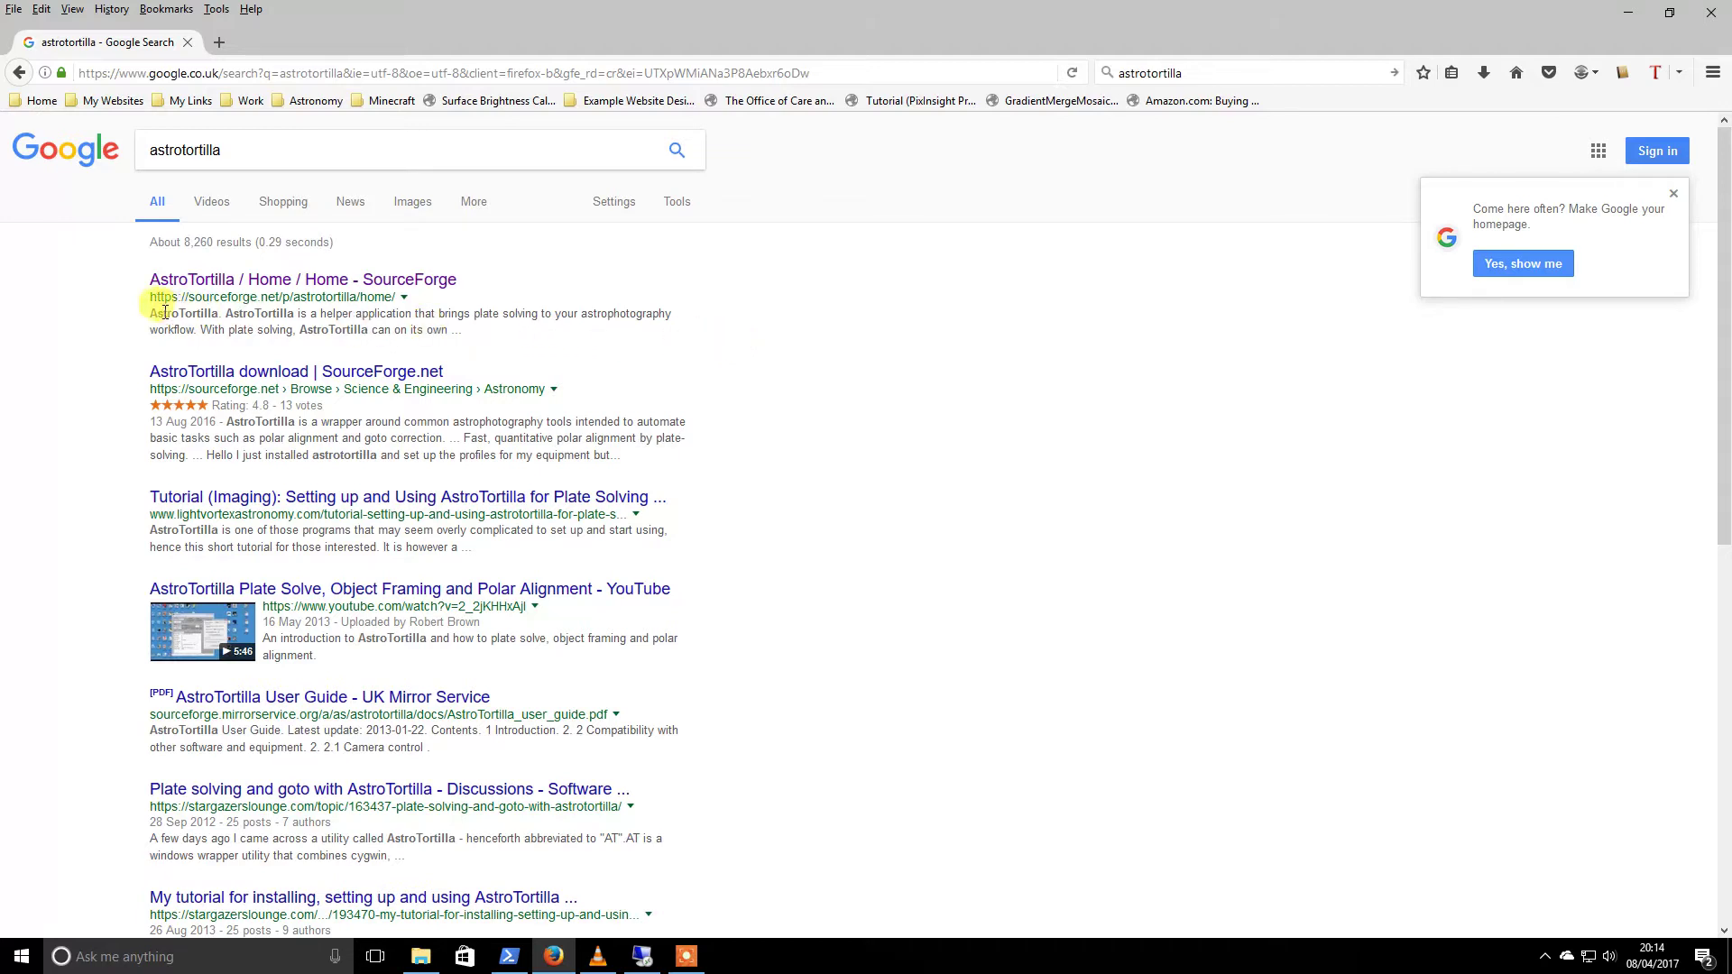
Open the AstroTortilla SourceForge home page, read down to Installing AstroTortilla, then minimize Firefox
{"action": "left_click", "coordinate": [368, 280]}
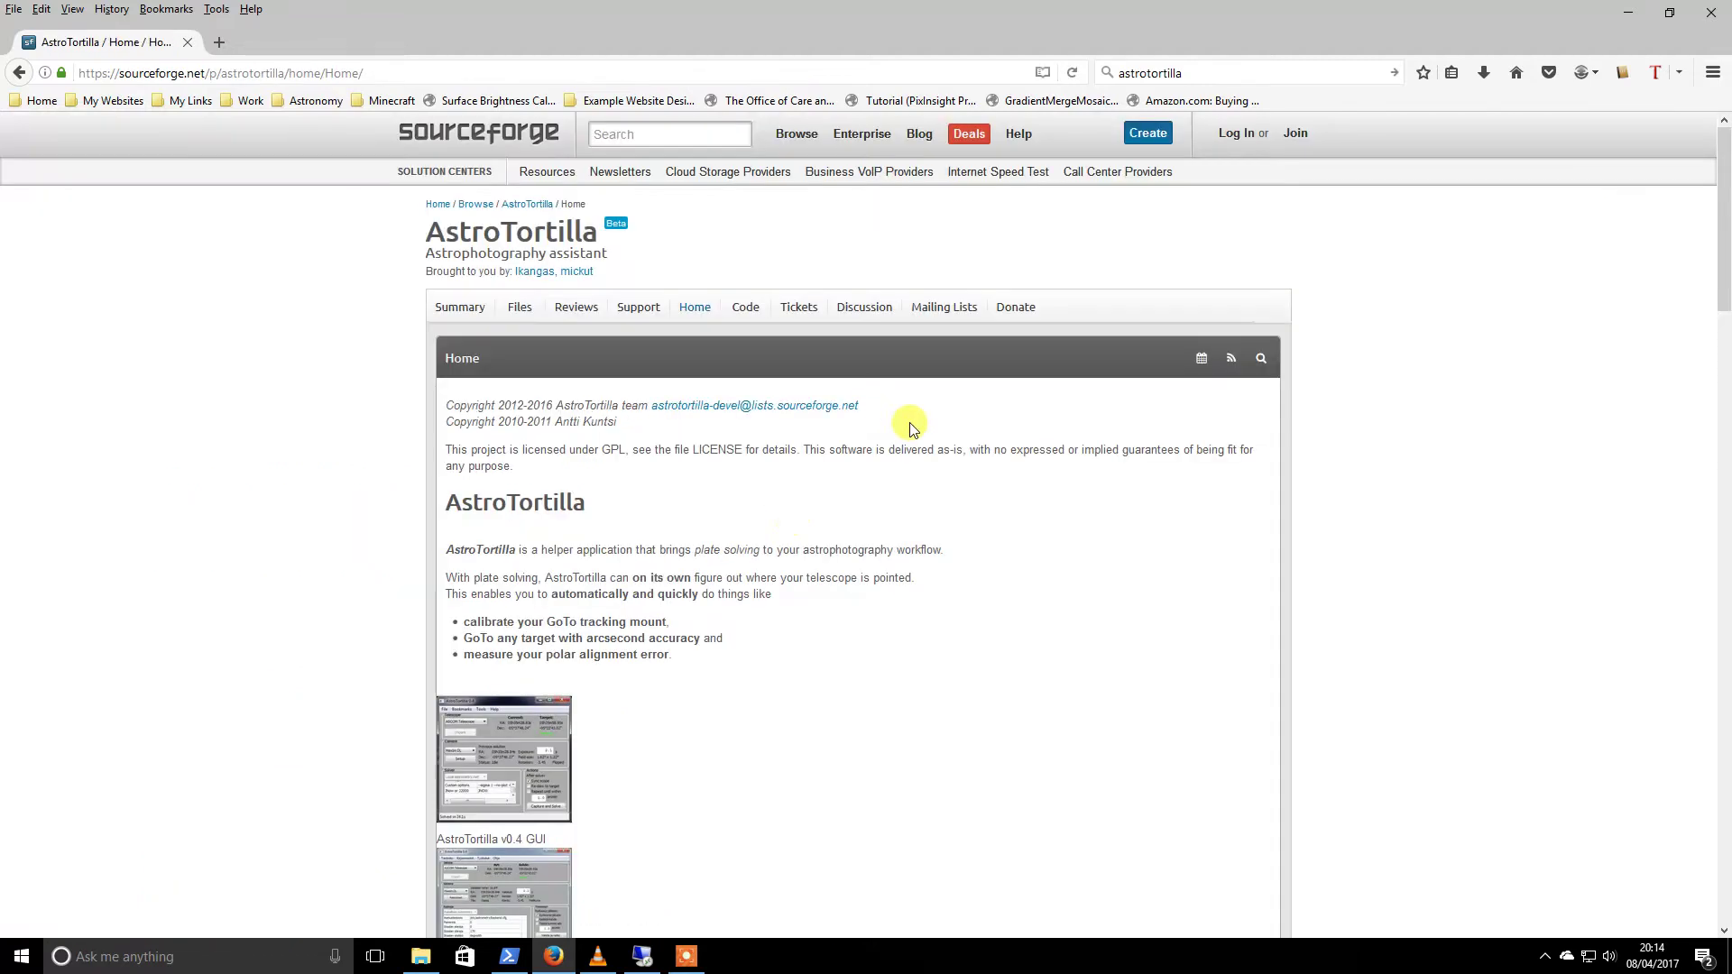
{"action": "scroll", "coordinate": [839, 681], "scroll_direction": "down", "scroll_amount": 7}
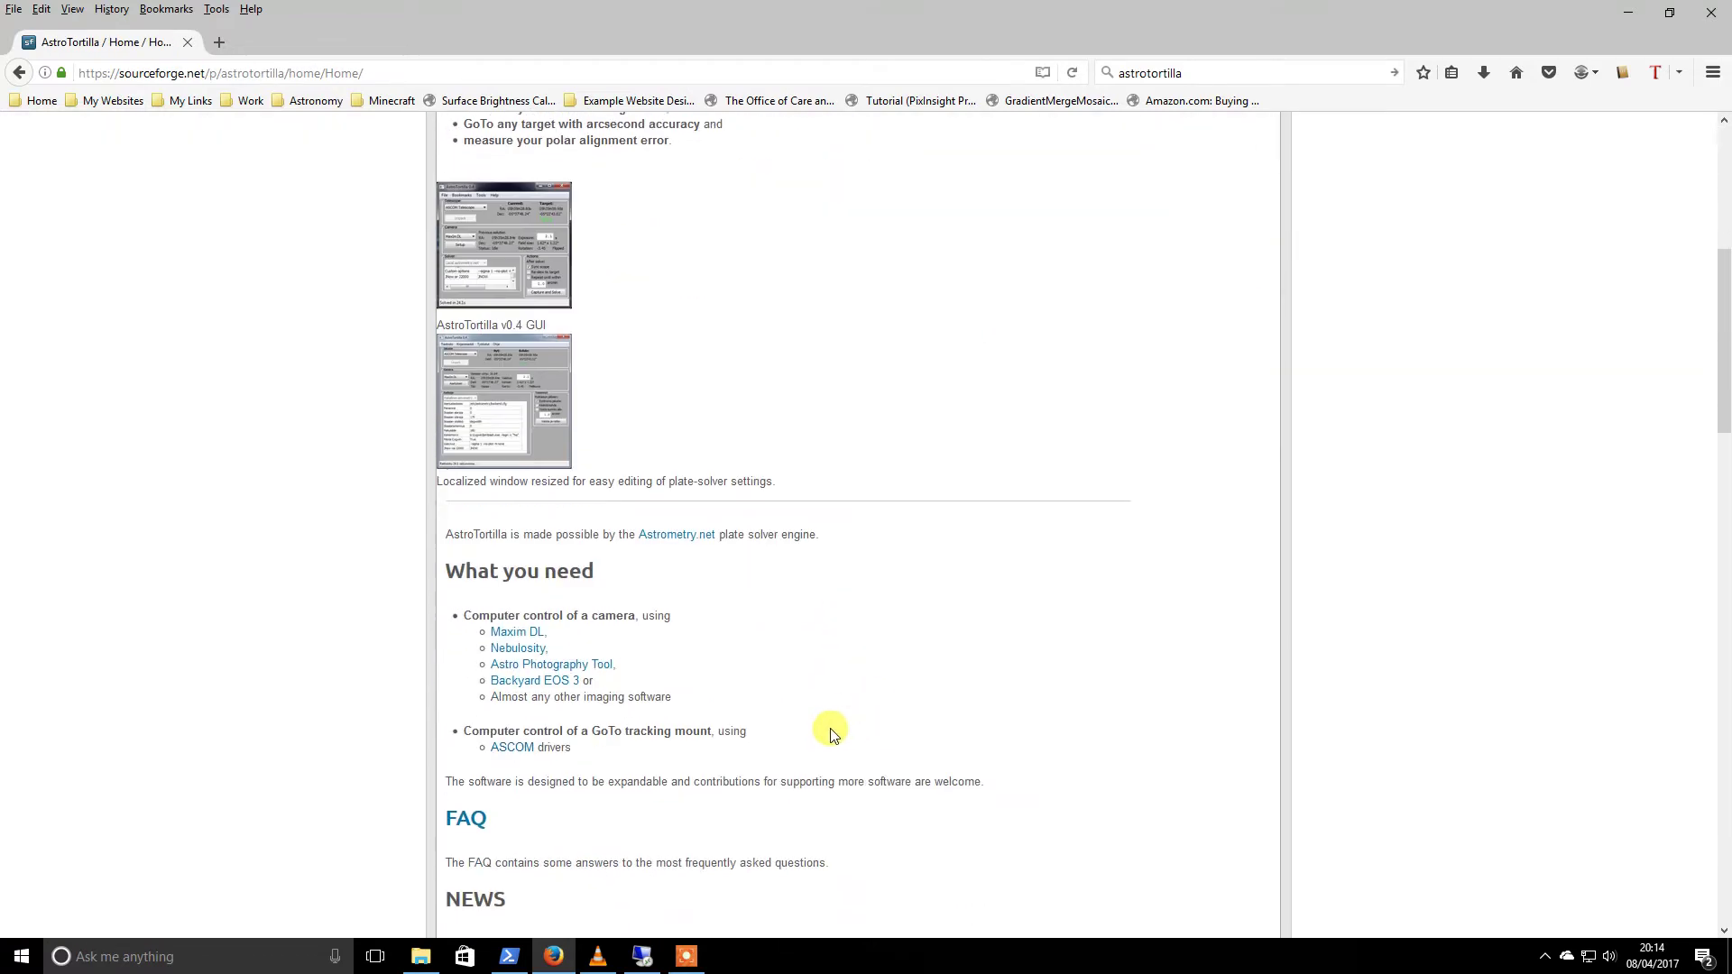
{"action": "scroll", "coordinate": [824, 776], "scroll_direction": "down", "scroll_amount": 4}
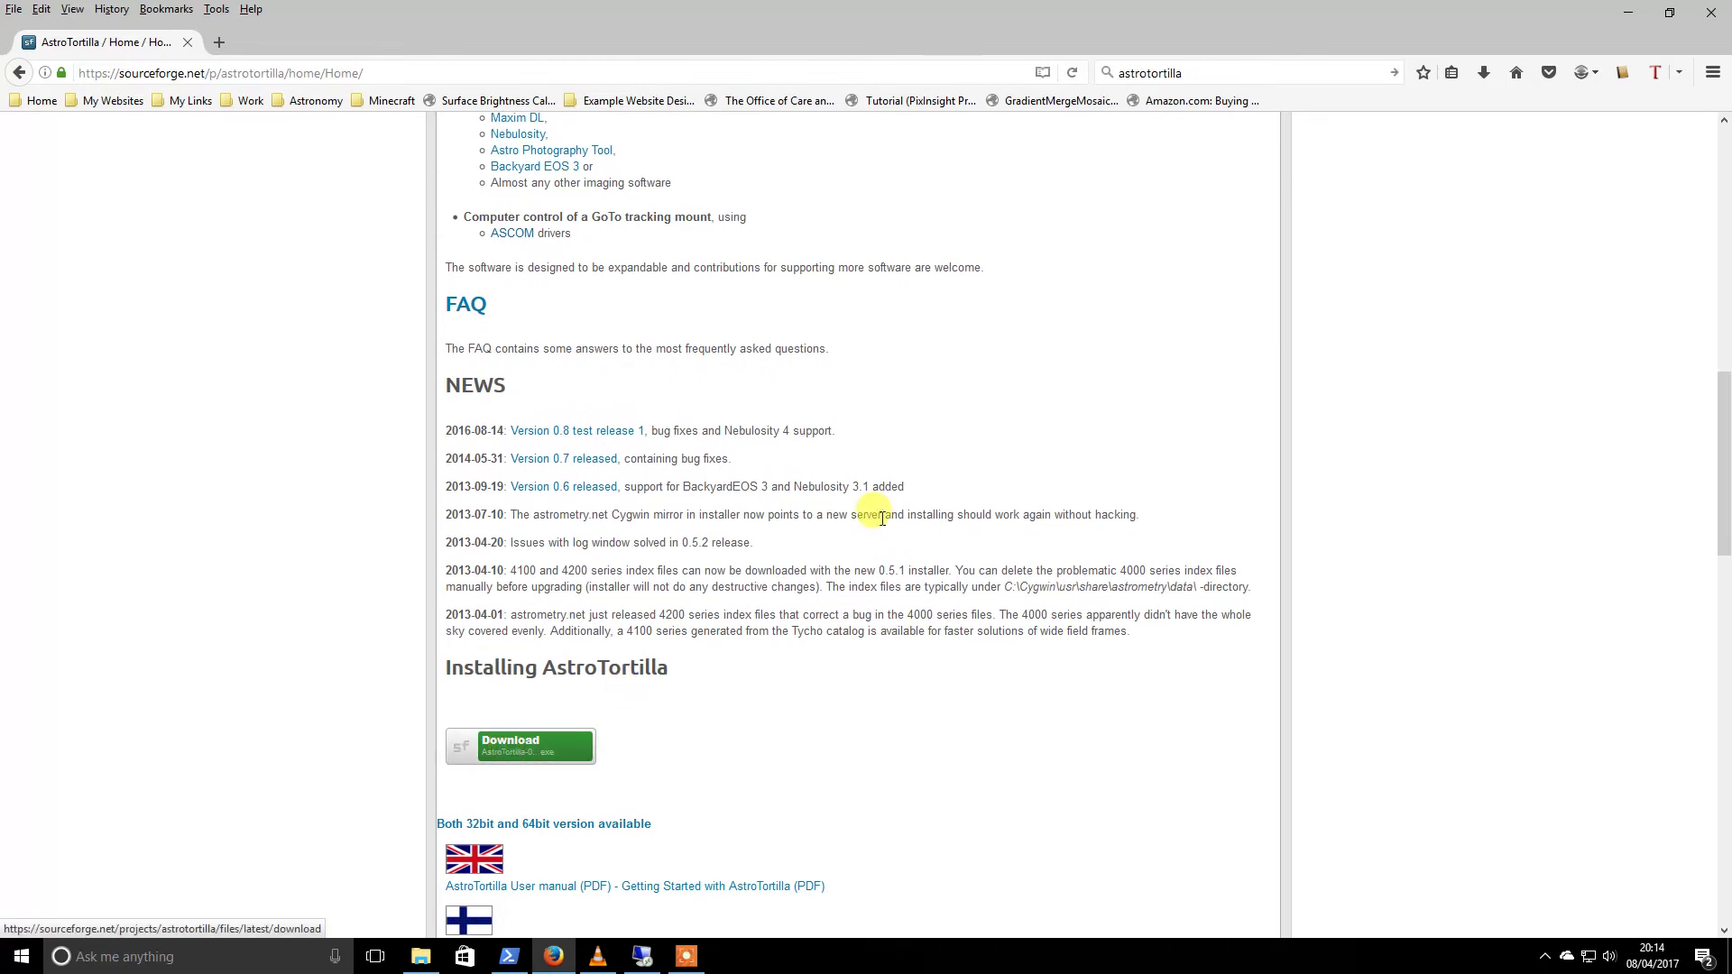
{"action": "left_click", "coordinate": [1628, 12]}
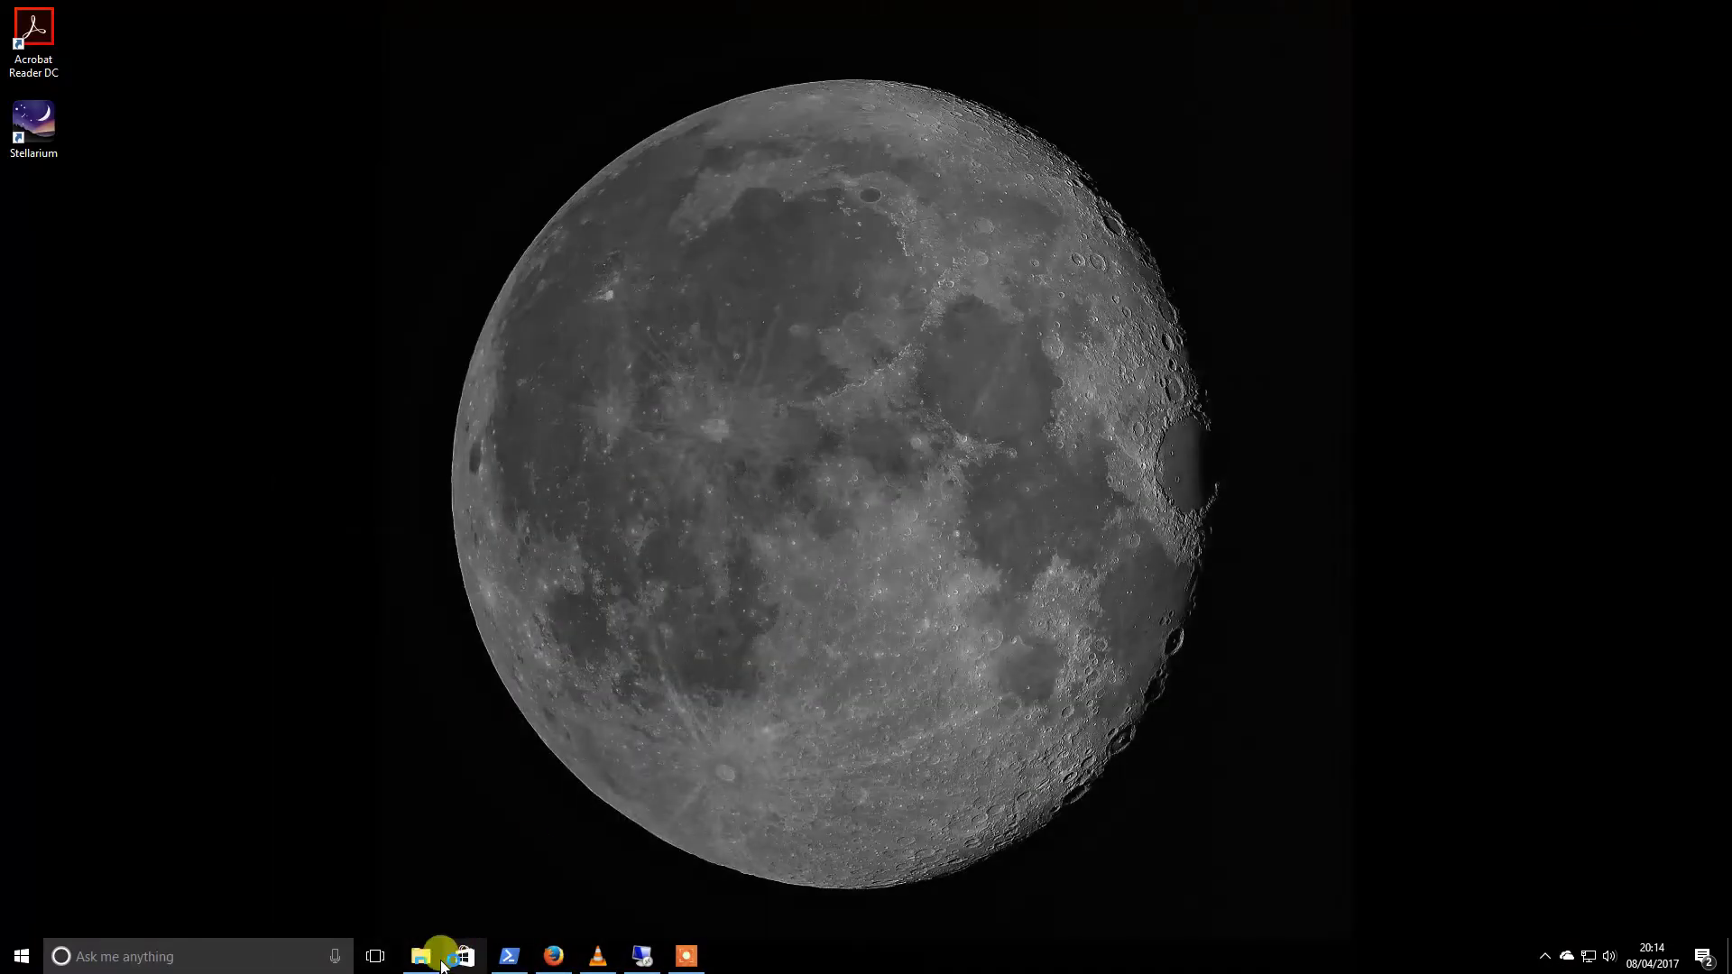
Run AstroTortilla-0.7.0.0-x86.exe as administrator with English as the setup language
{"action": "left_click", "coordinate": [420, 956]}
{"action": "left_click", "coordinate": [502, 325]}
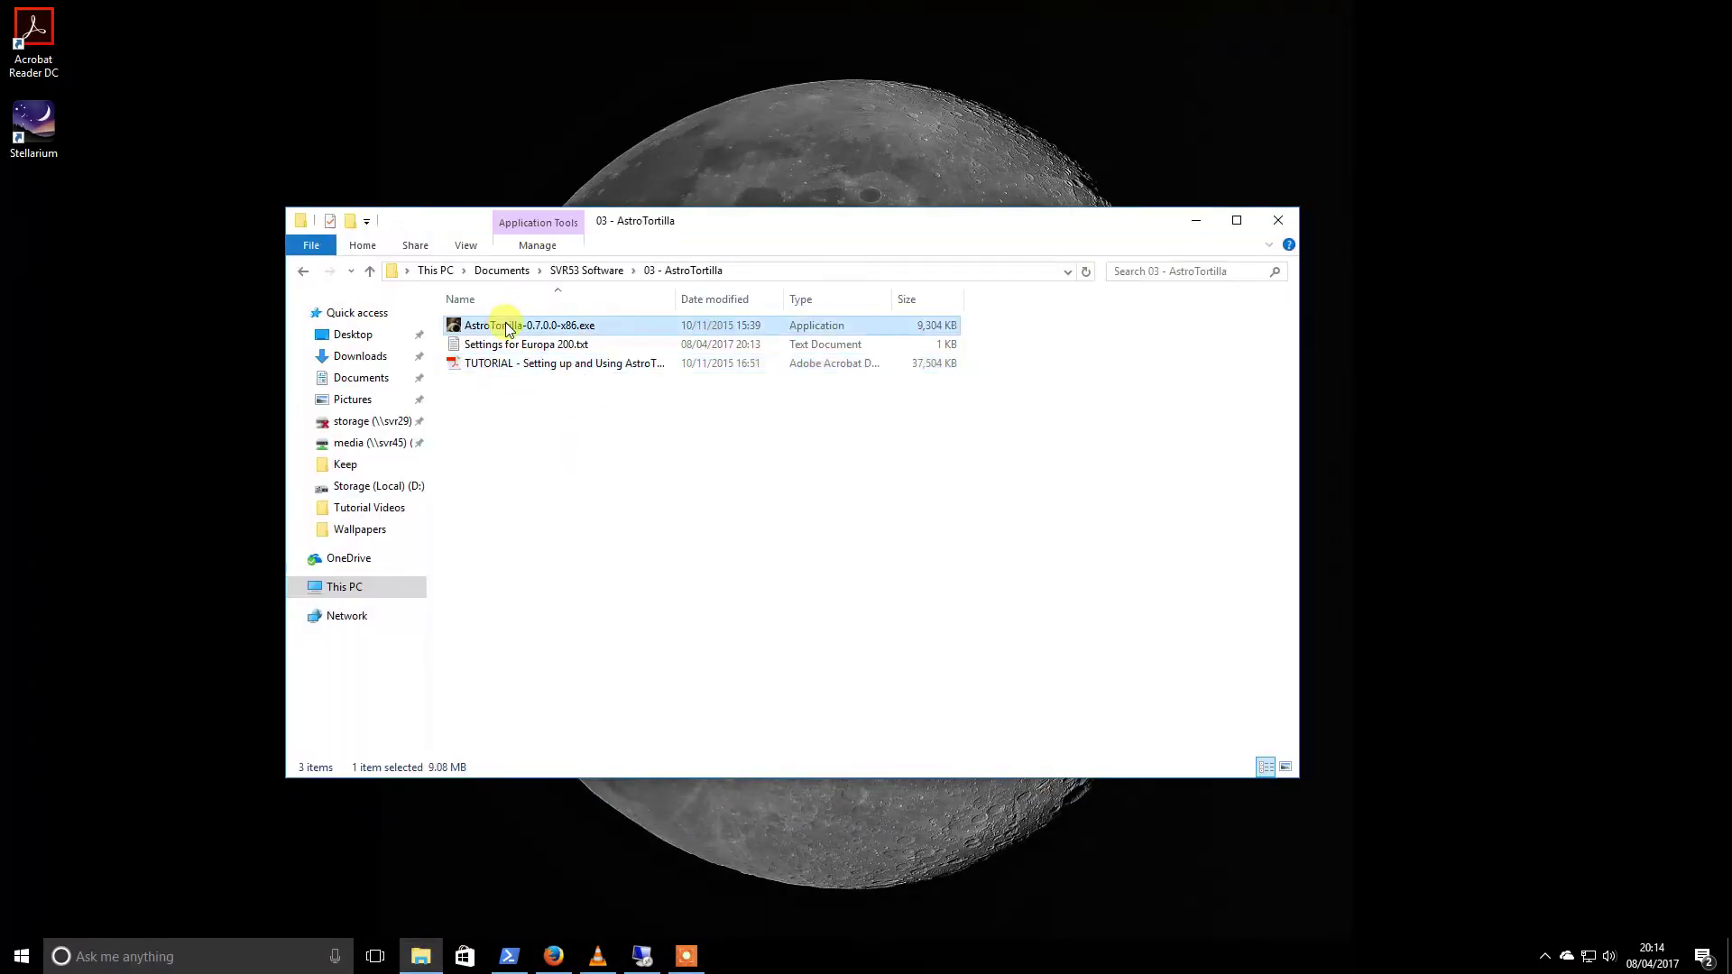
{"action": "right_click", "coordinate": [506, 328]}
{"action": "left_click", "coordinate": [599, 354]}
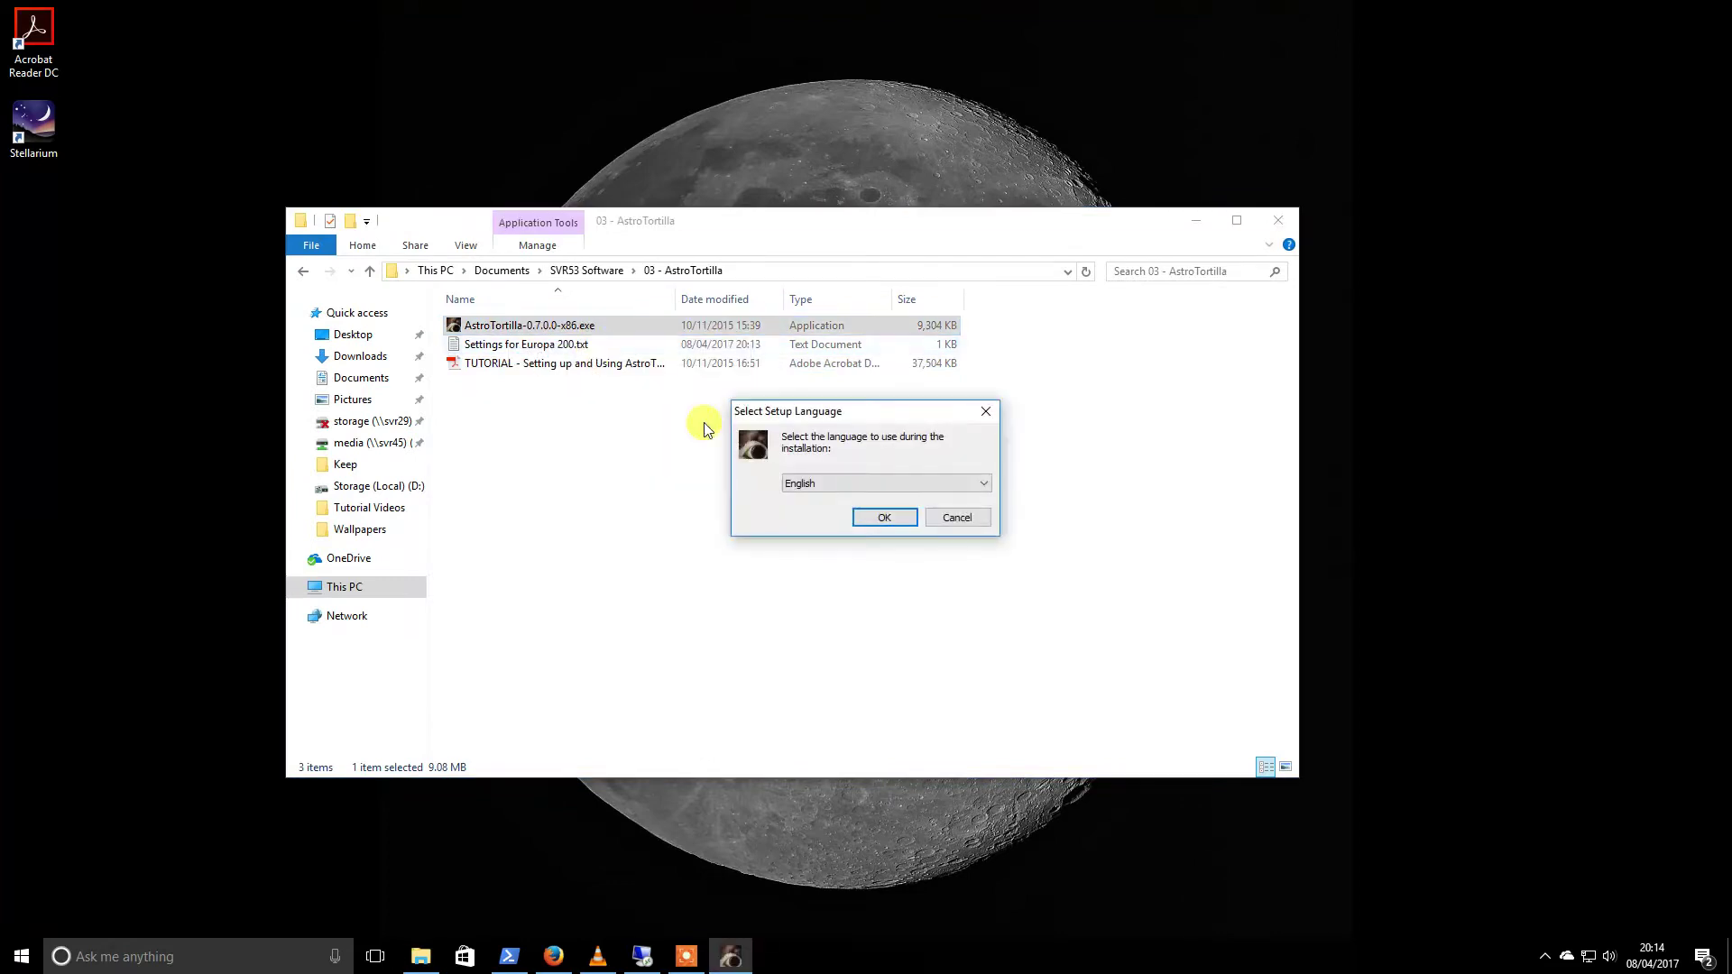
{"action": "left_click", "coordinate": [886, 516]}
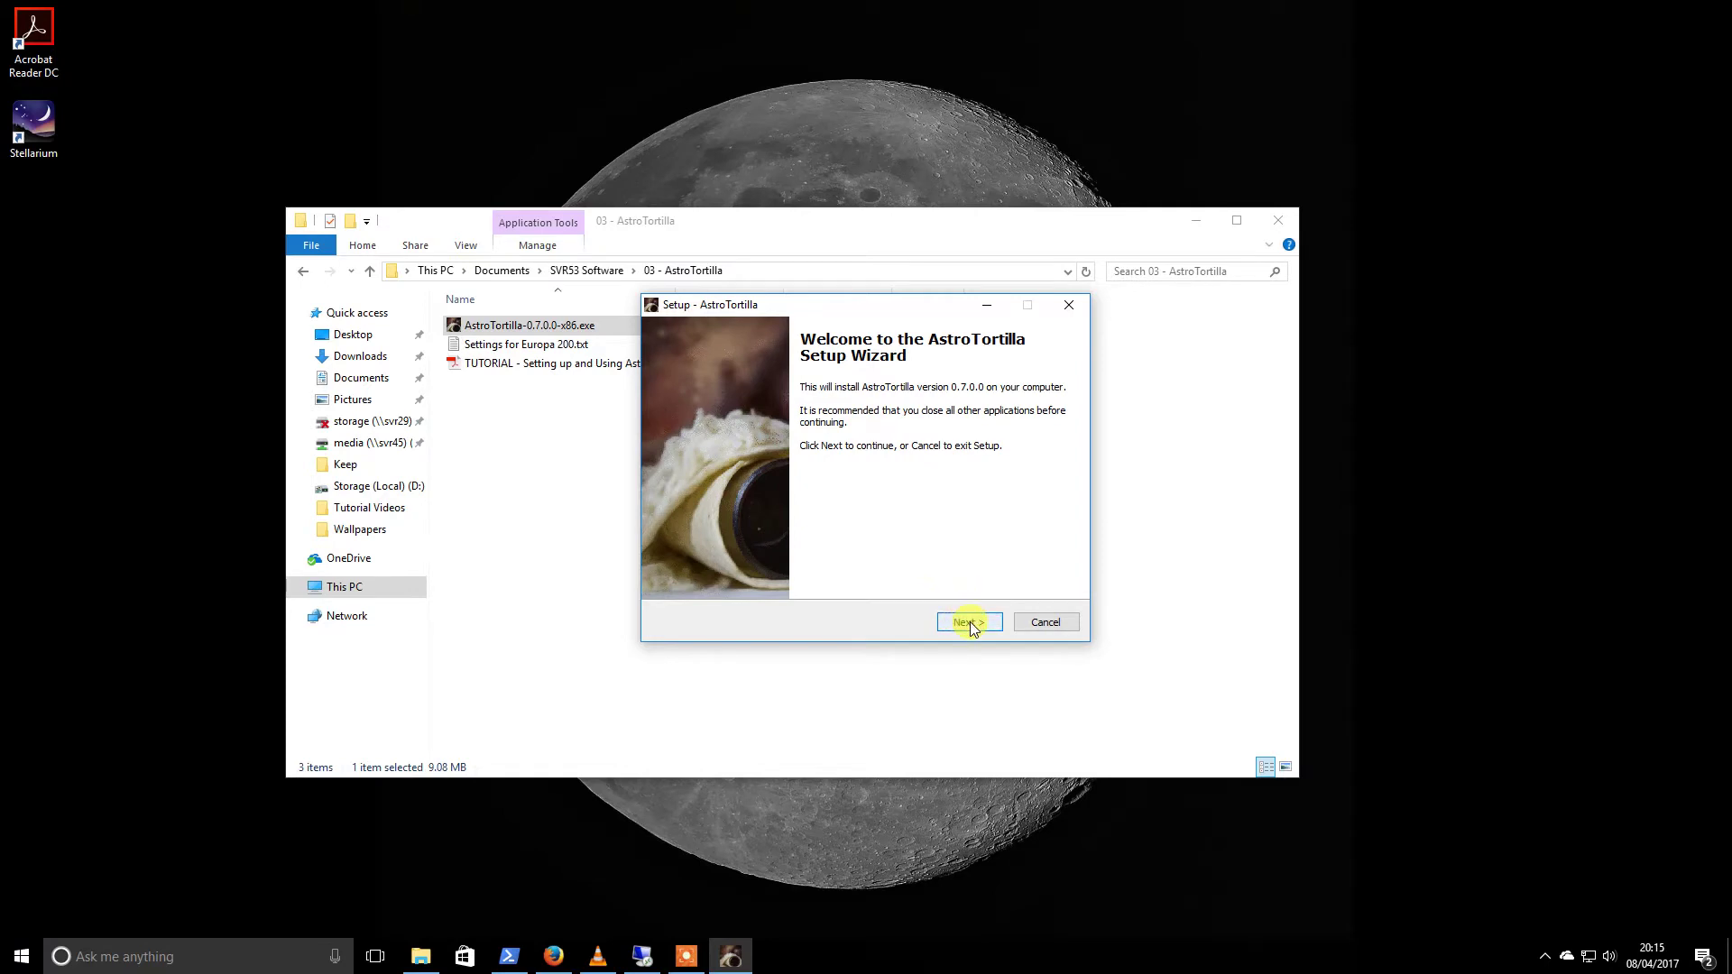
Accept the licence and keep the default location, all three components and Cygwin folders
{"action": "left_click", "coordinate": [971, 620]}
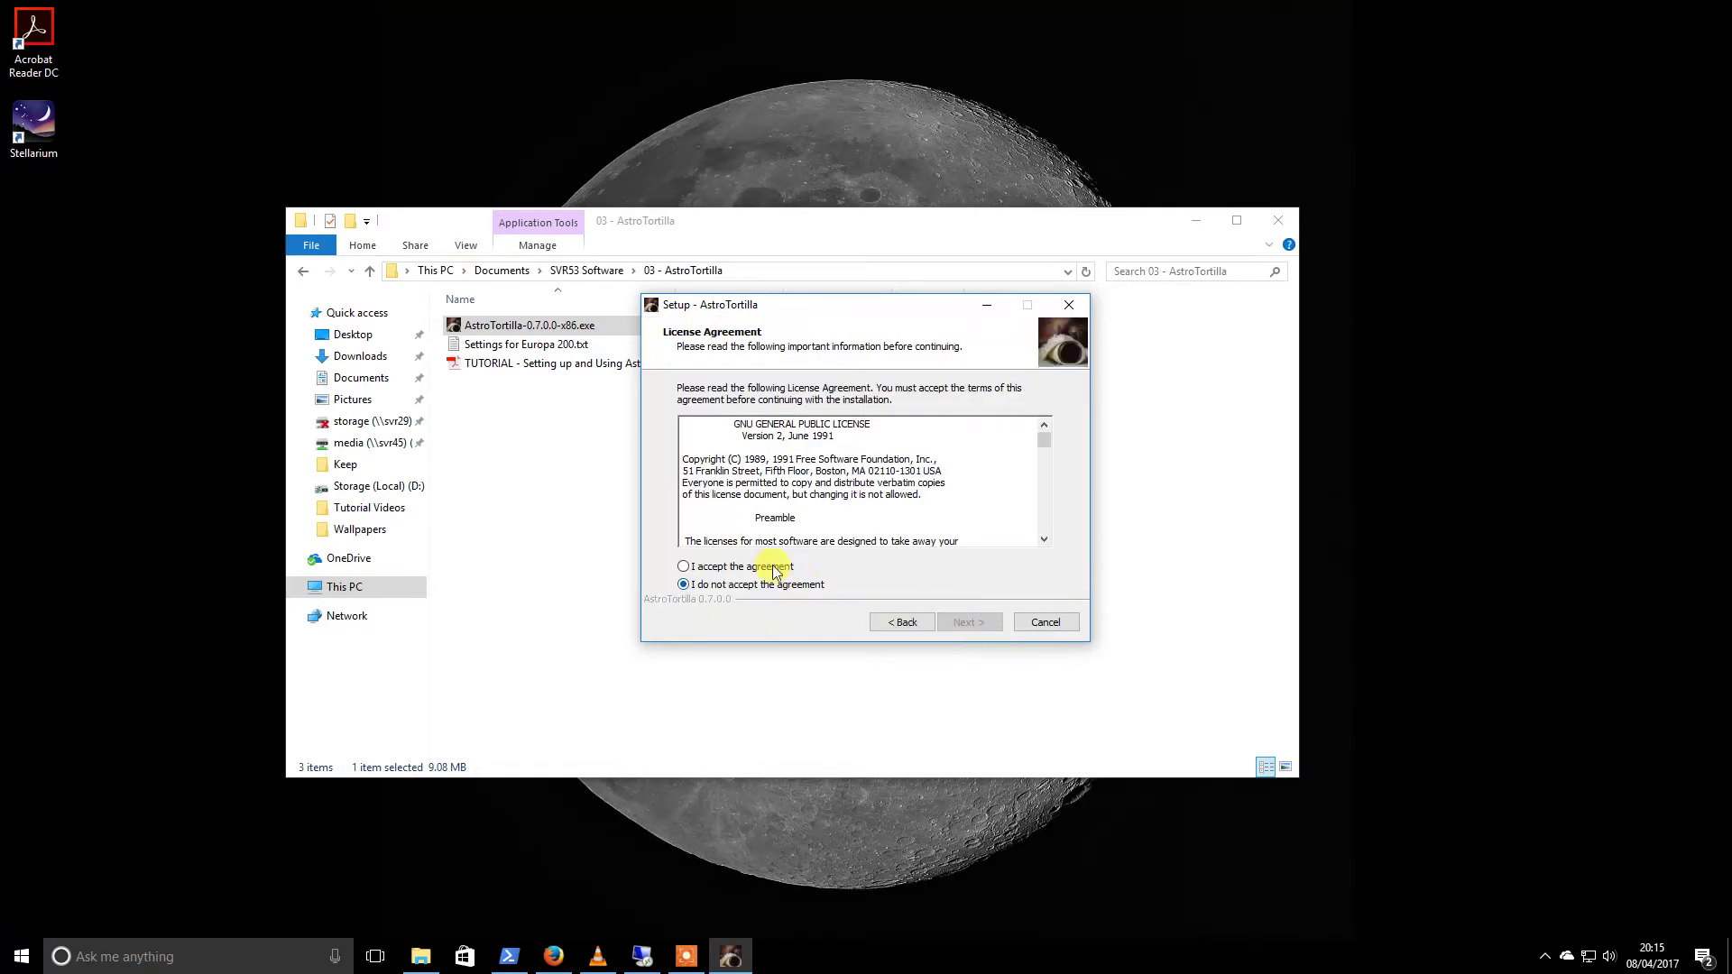
{"action": "left_click", "coordinate": [774, 566]}
{"action": "left_click", "coordinate": [963, 624]}
{"action": "left_click", "coordinate": [967, 624]}
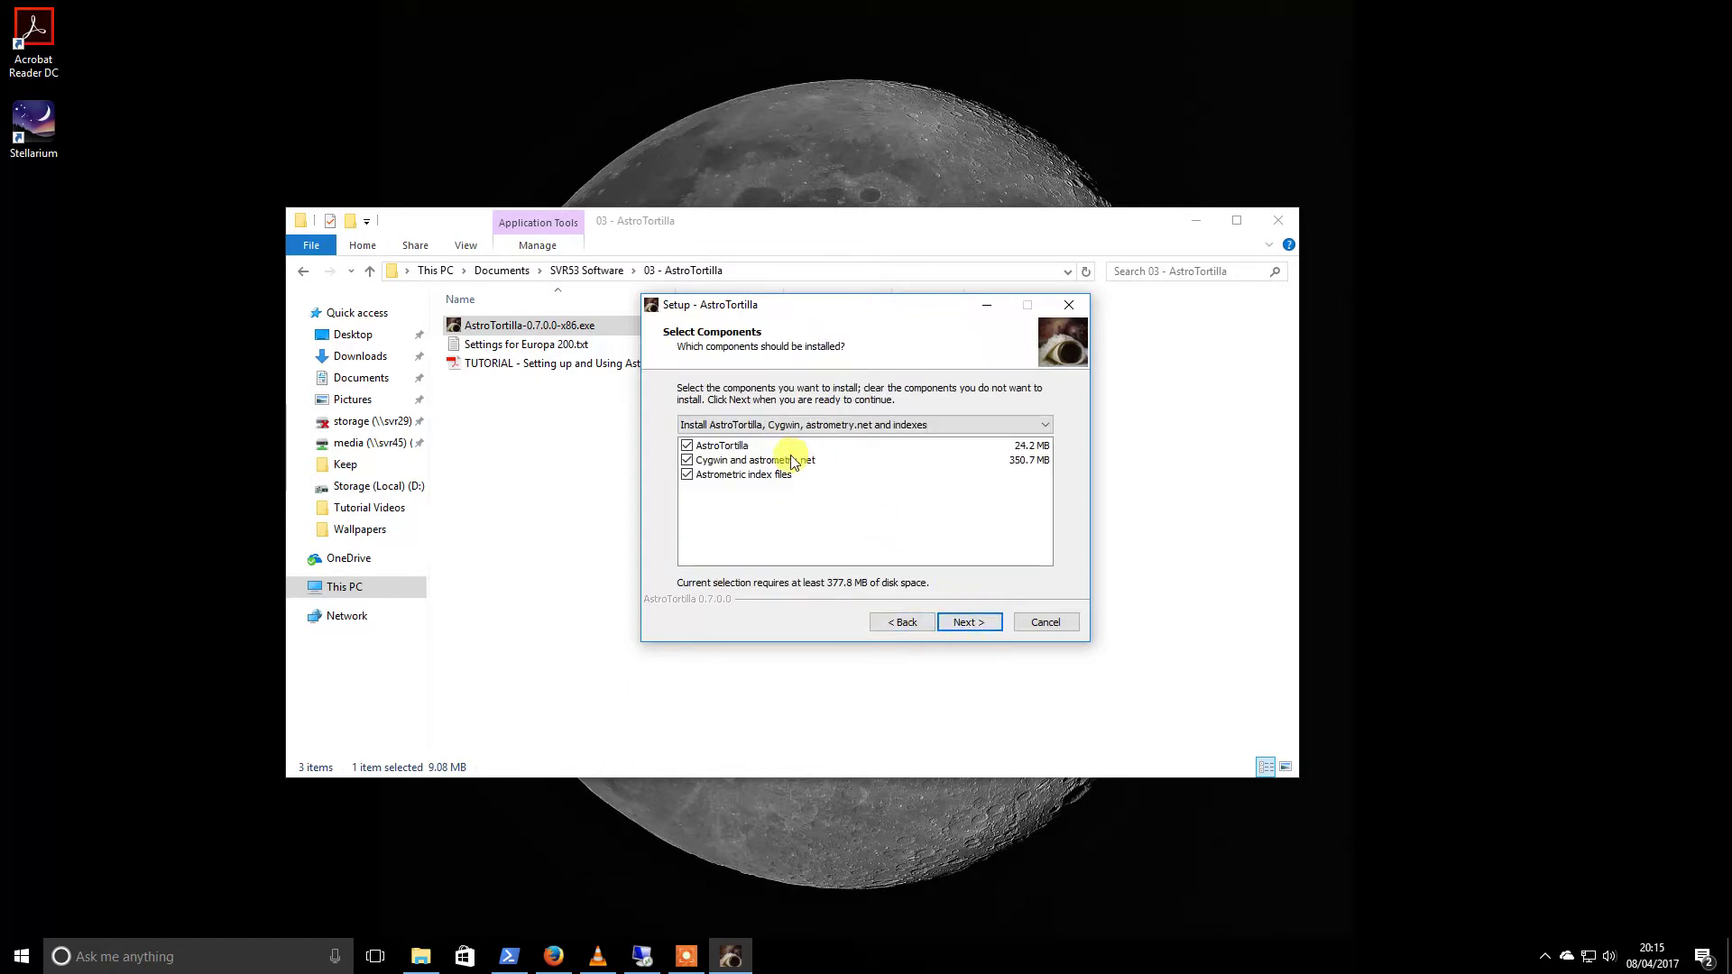
{"action": "left_click", "coordinate": [972, 625]}
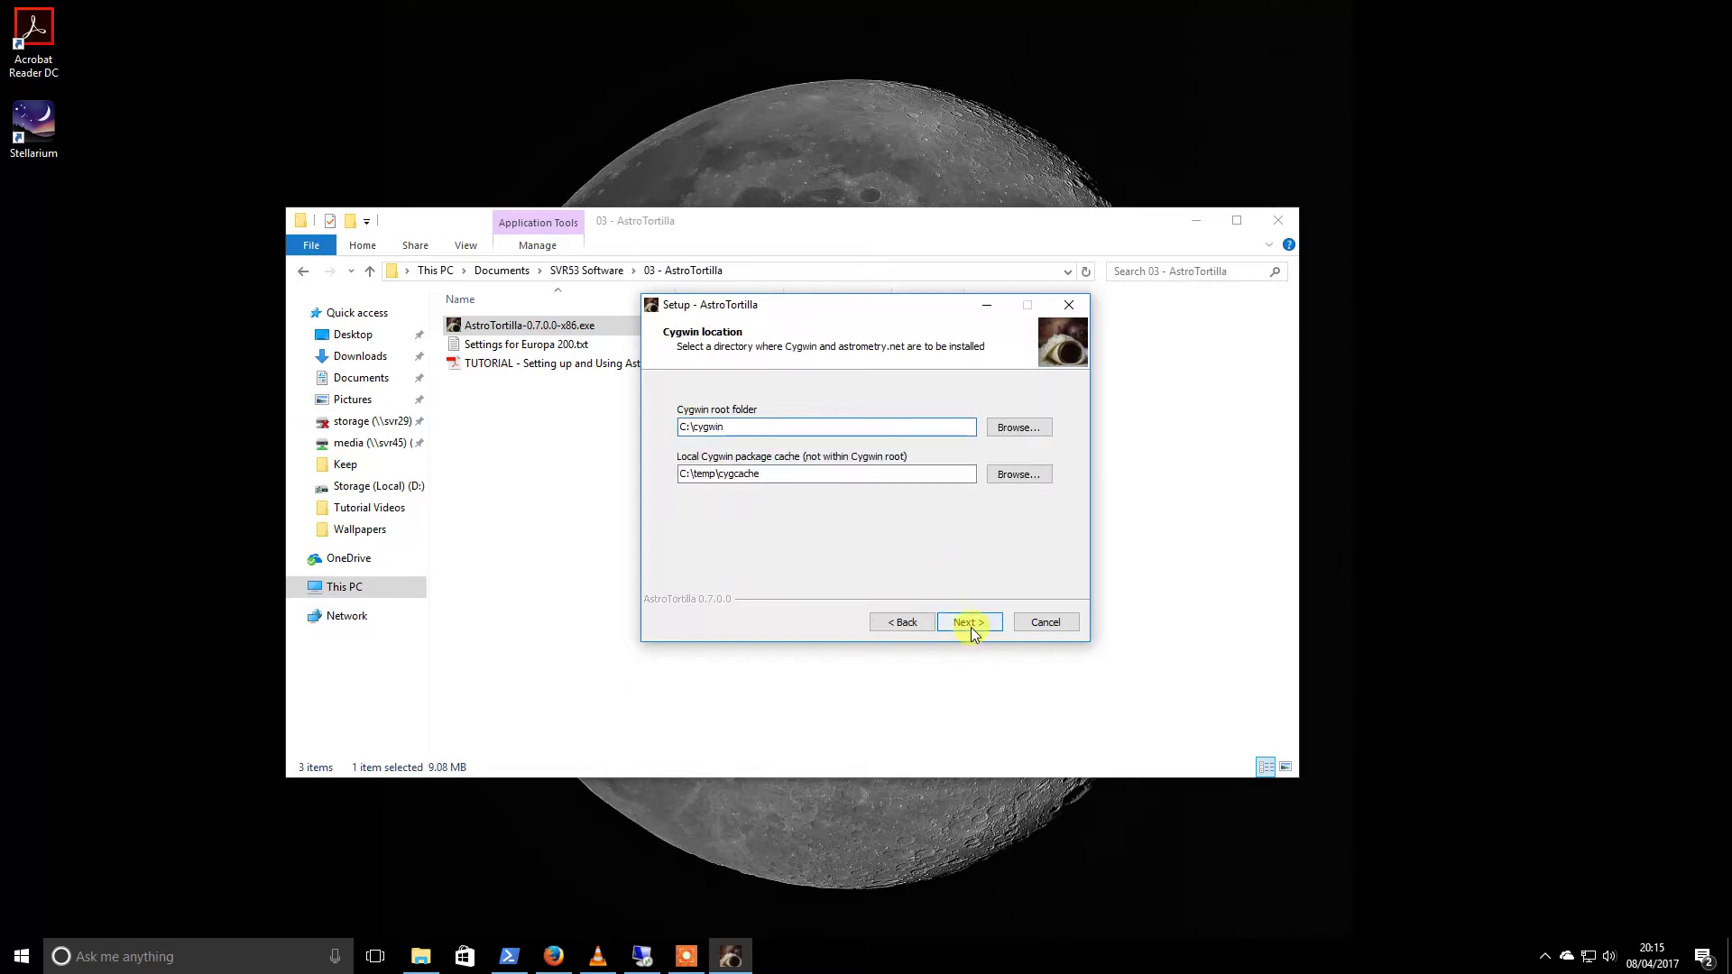
{"action": "left_click", "coordinate": [972, 625]}
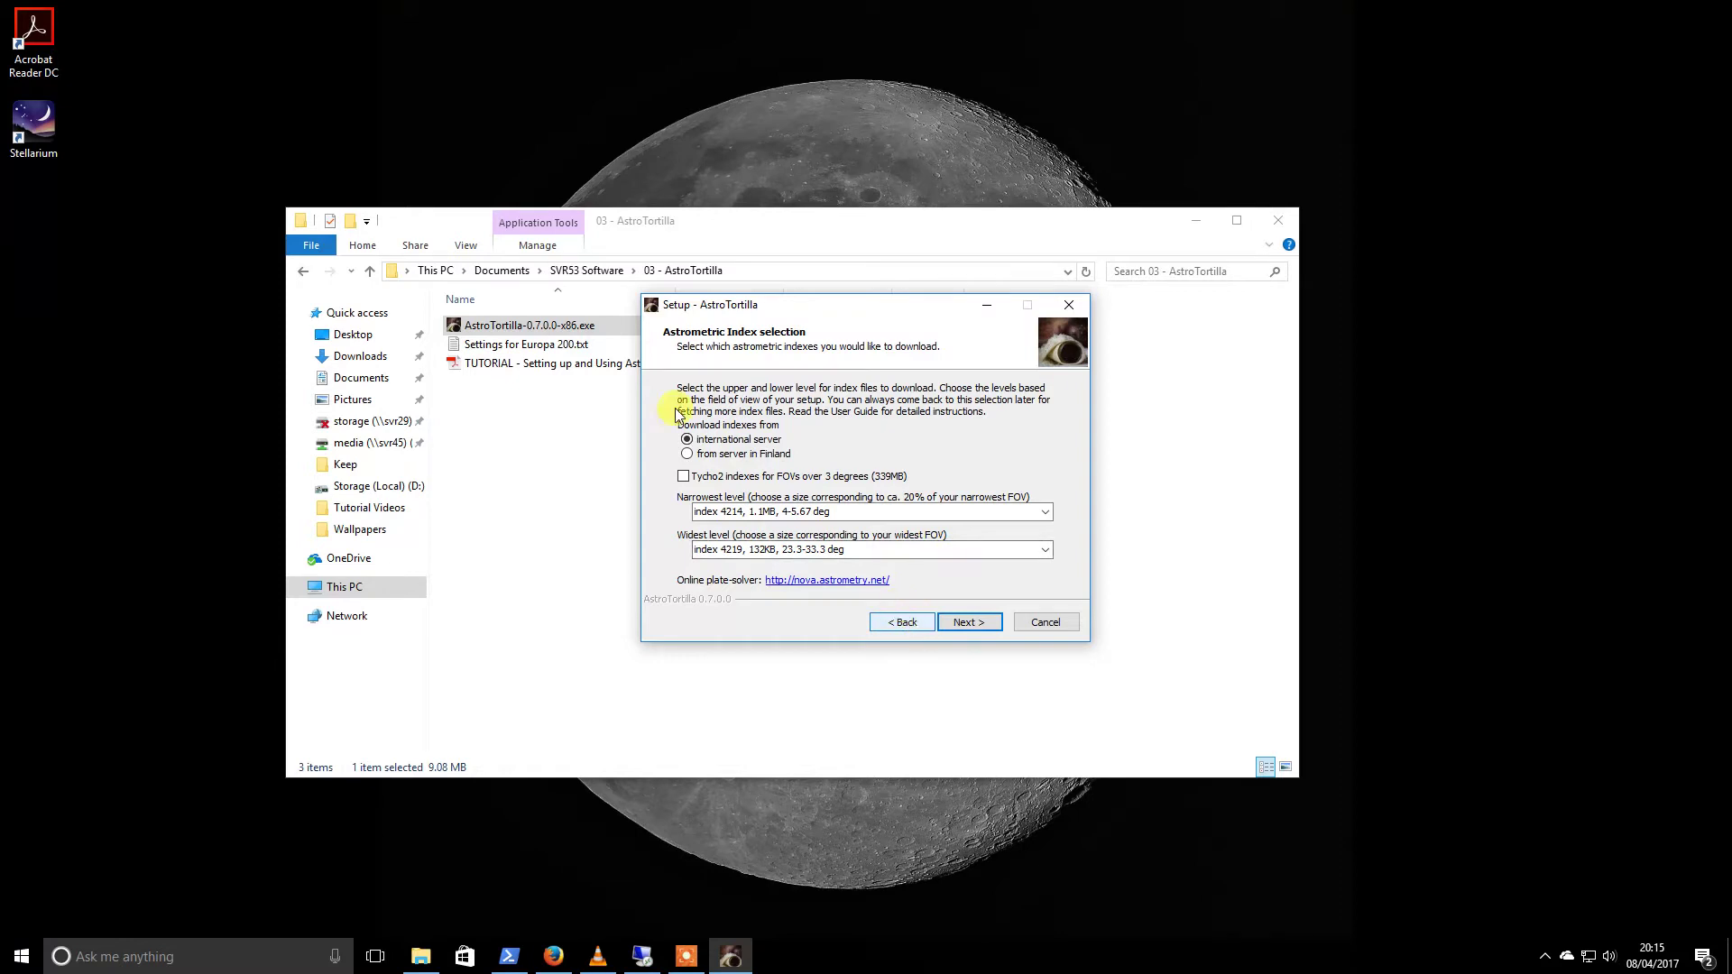
Open Settings for Europa 200.txt in Notepad and arrange it beside the Setup window
{"action": "left_click_drag", "start_coordinate": [843, 300], "coordinate": [1359, 153]}
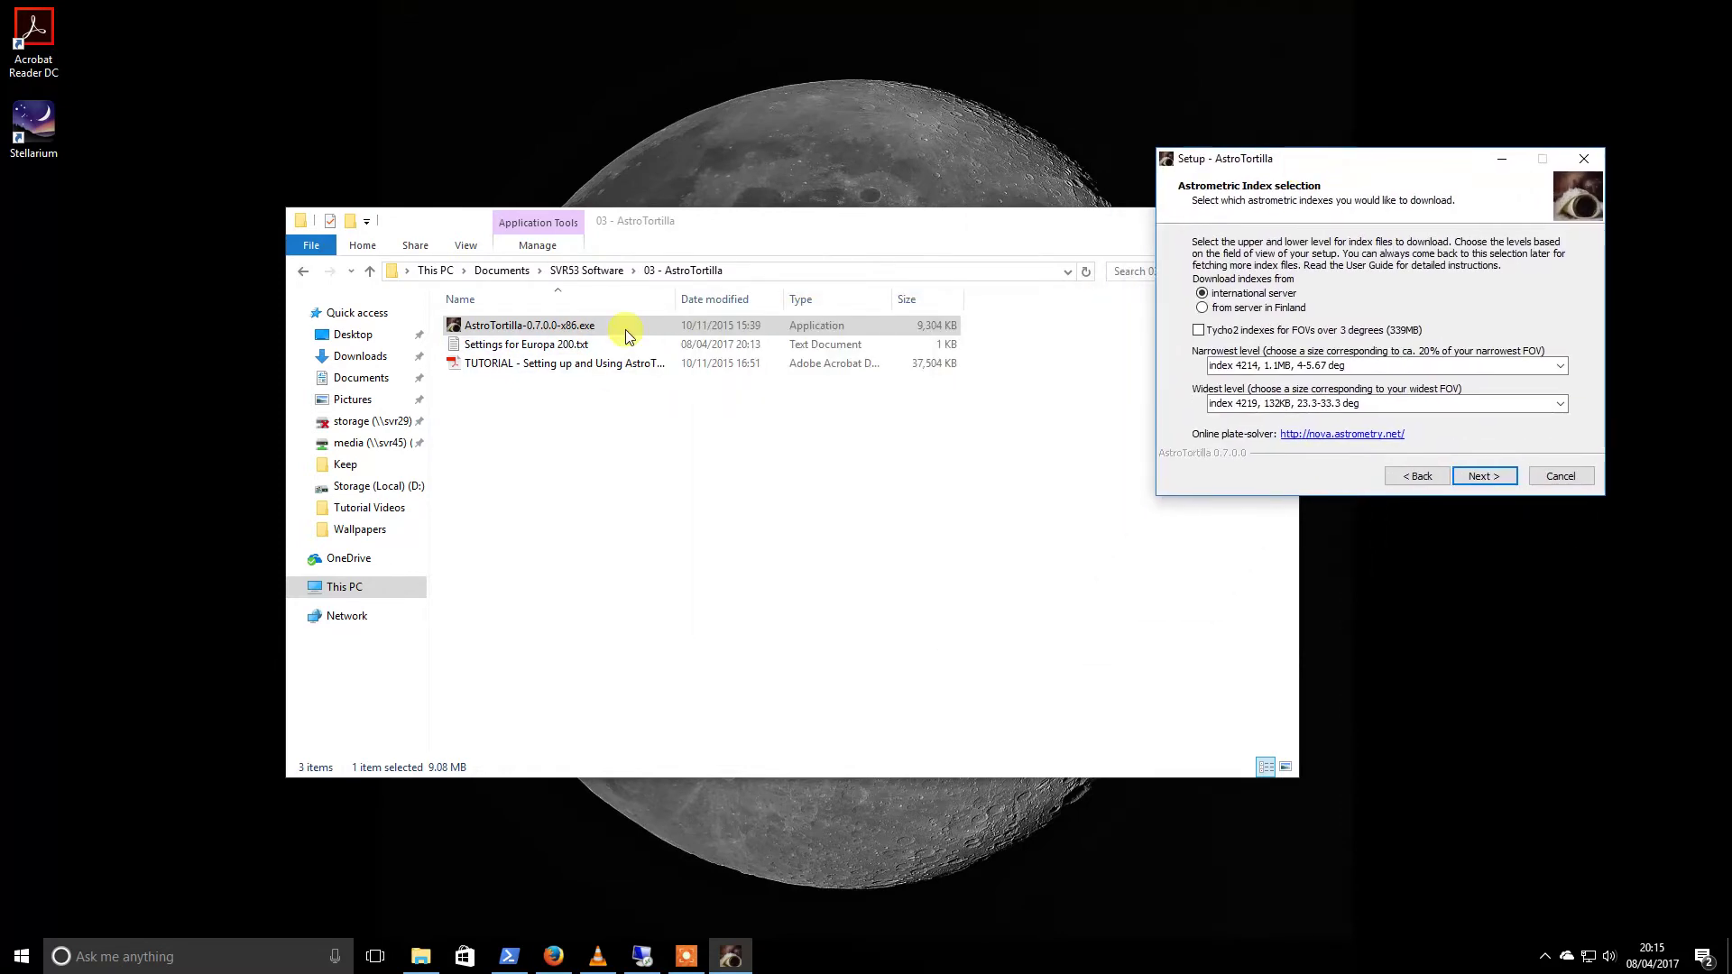
{"action": "double_click", "coordinate": [525, 344]}
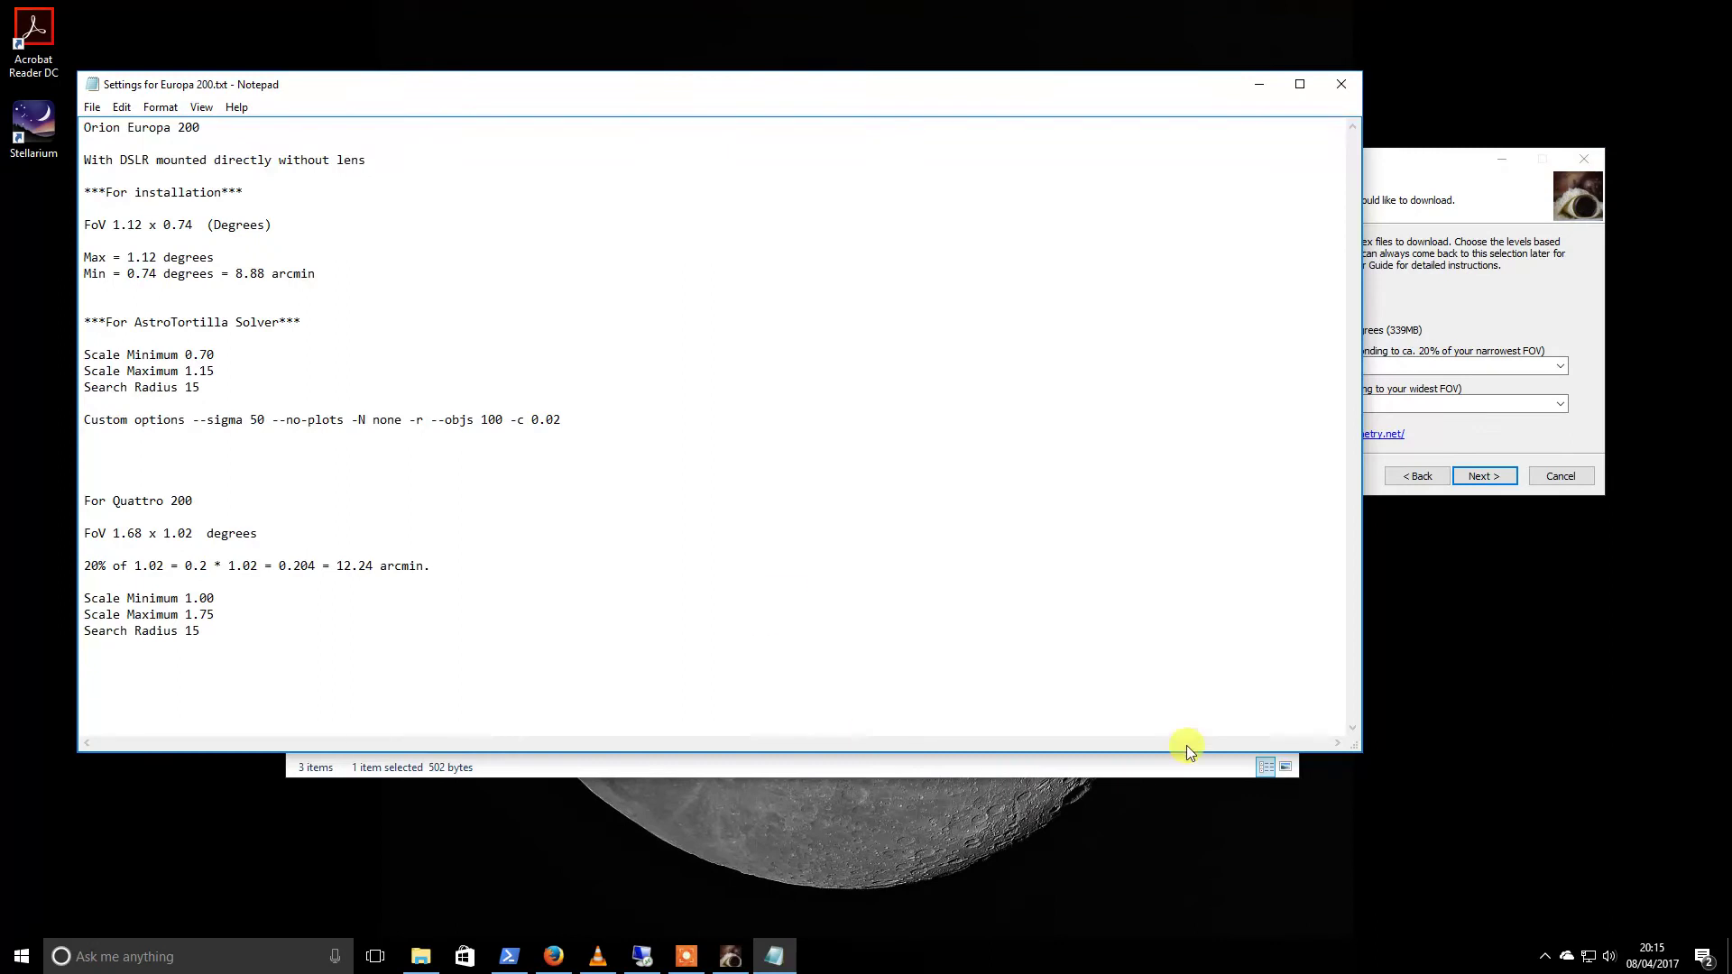
{"action": "left_click_drag", "start_coordinate": [1358, 632], "coordinate": [671, 639]}
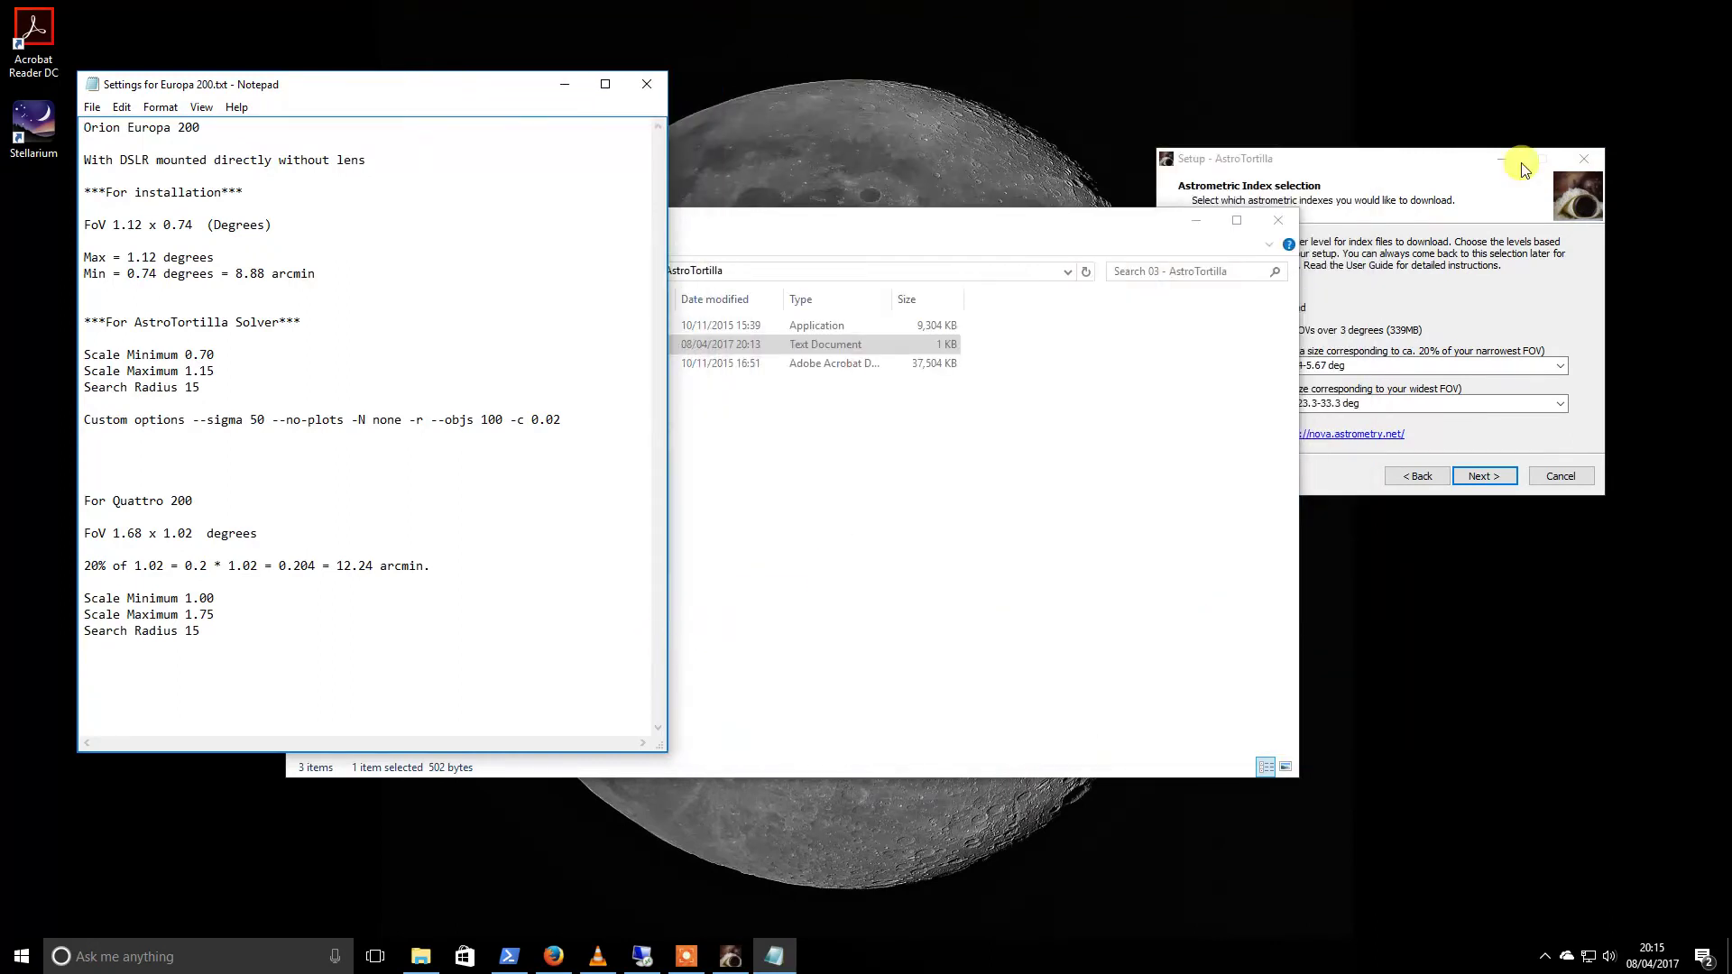
{"action": "left_click", "coordinate": [1402, 163]}
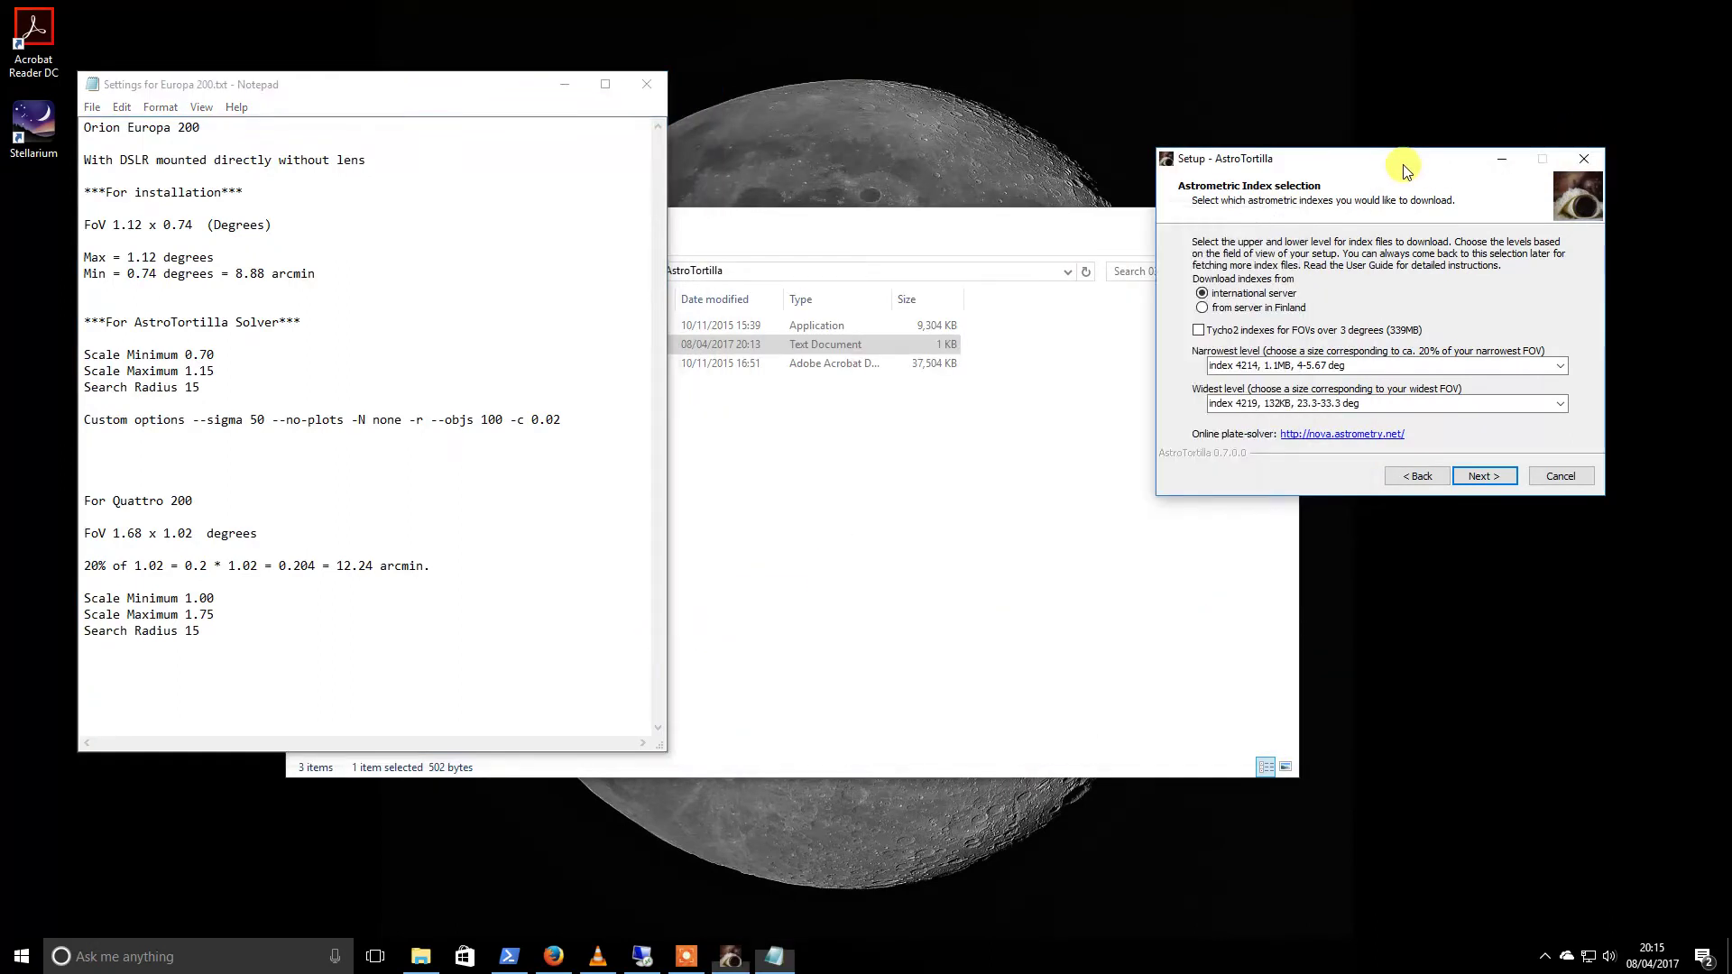
Highlight the For Quattro 200 heading and its 1.68 x 1.02 degree field-of-view figures
{"action": "left_click_drag", "start_coordinate": [80, 500], "coordinate": [193, 503]}
{"action": "left_click", "coordinate": [195, 501]}
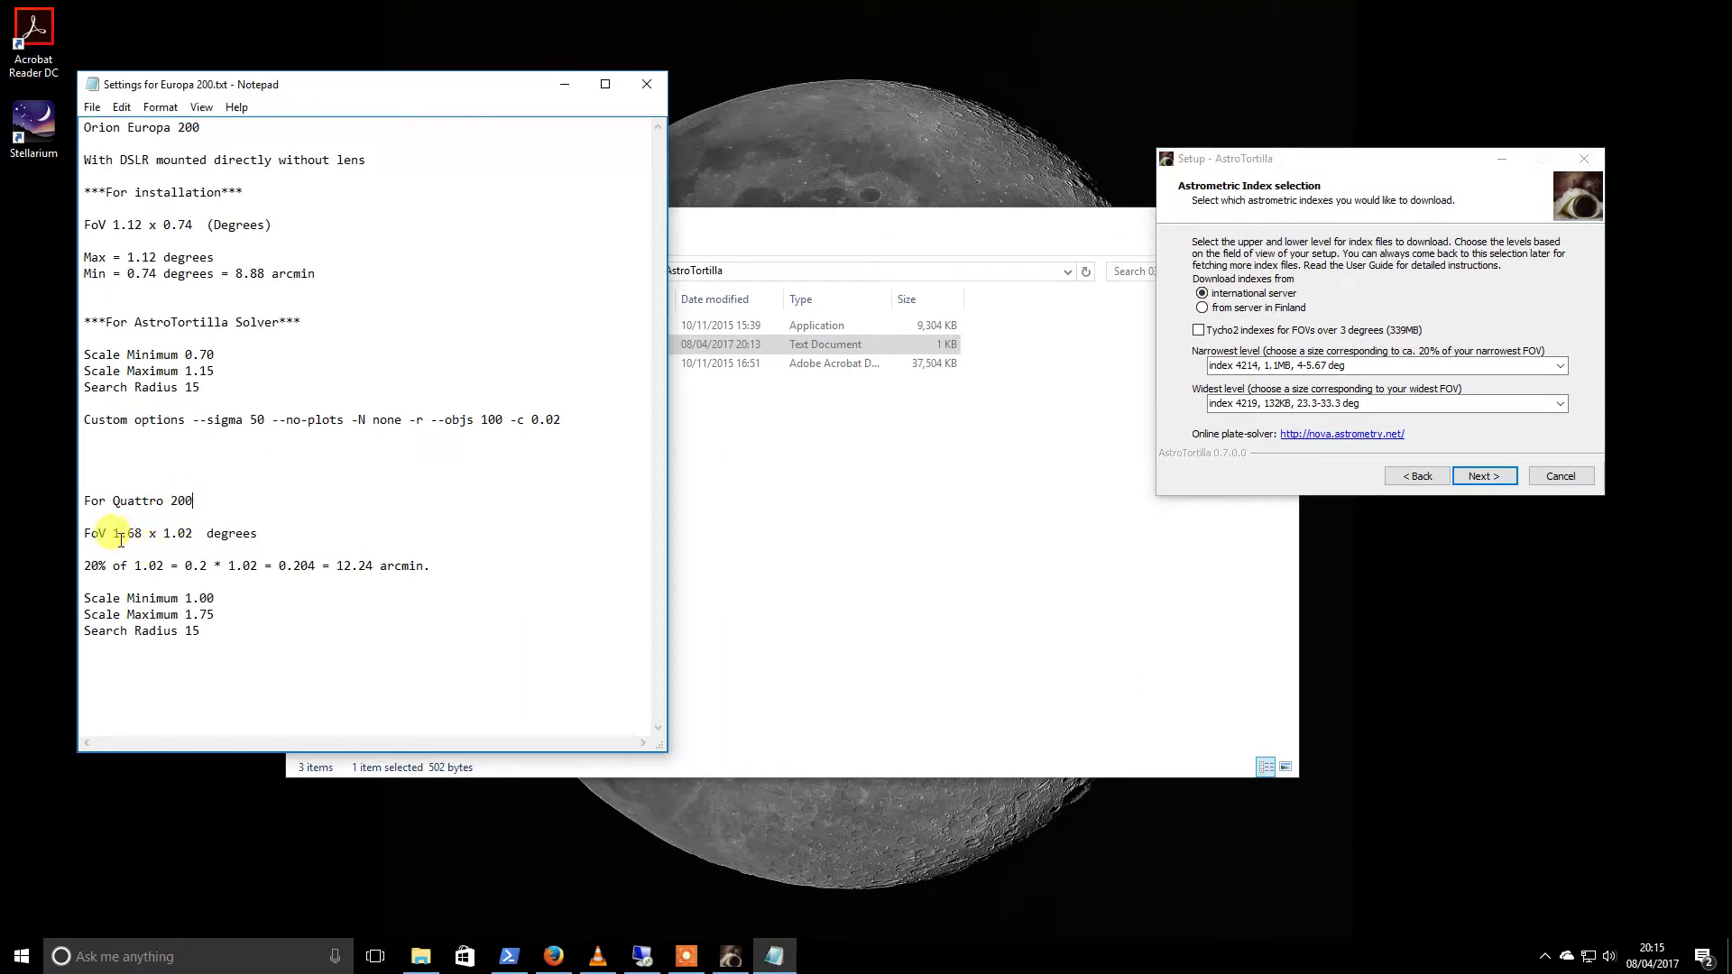
{"action": "left_click_drag", "start_coordinate": [115, 534], "coordinate": [239, 533]}
{"action": "left_click", "coordinate": [242, 533]}
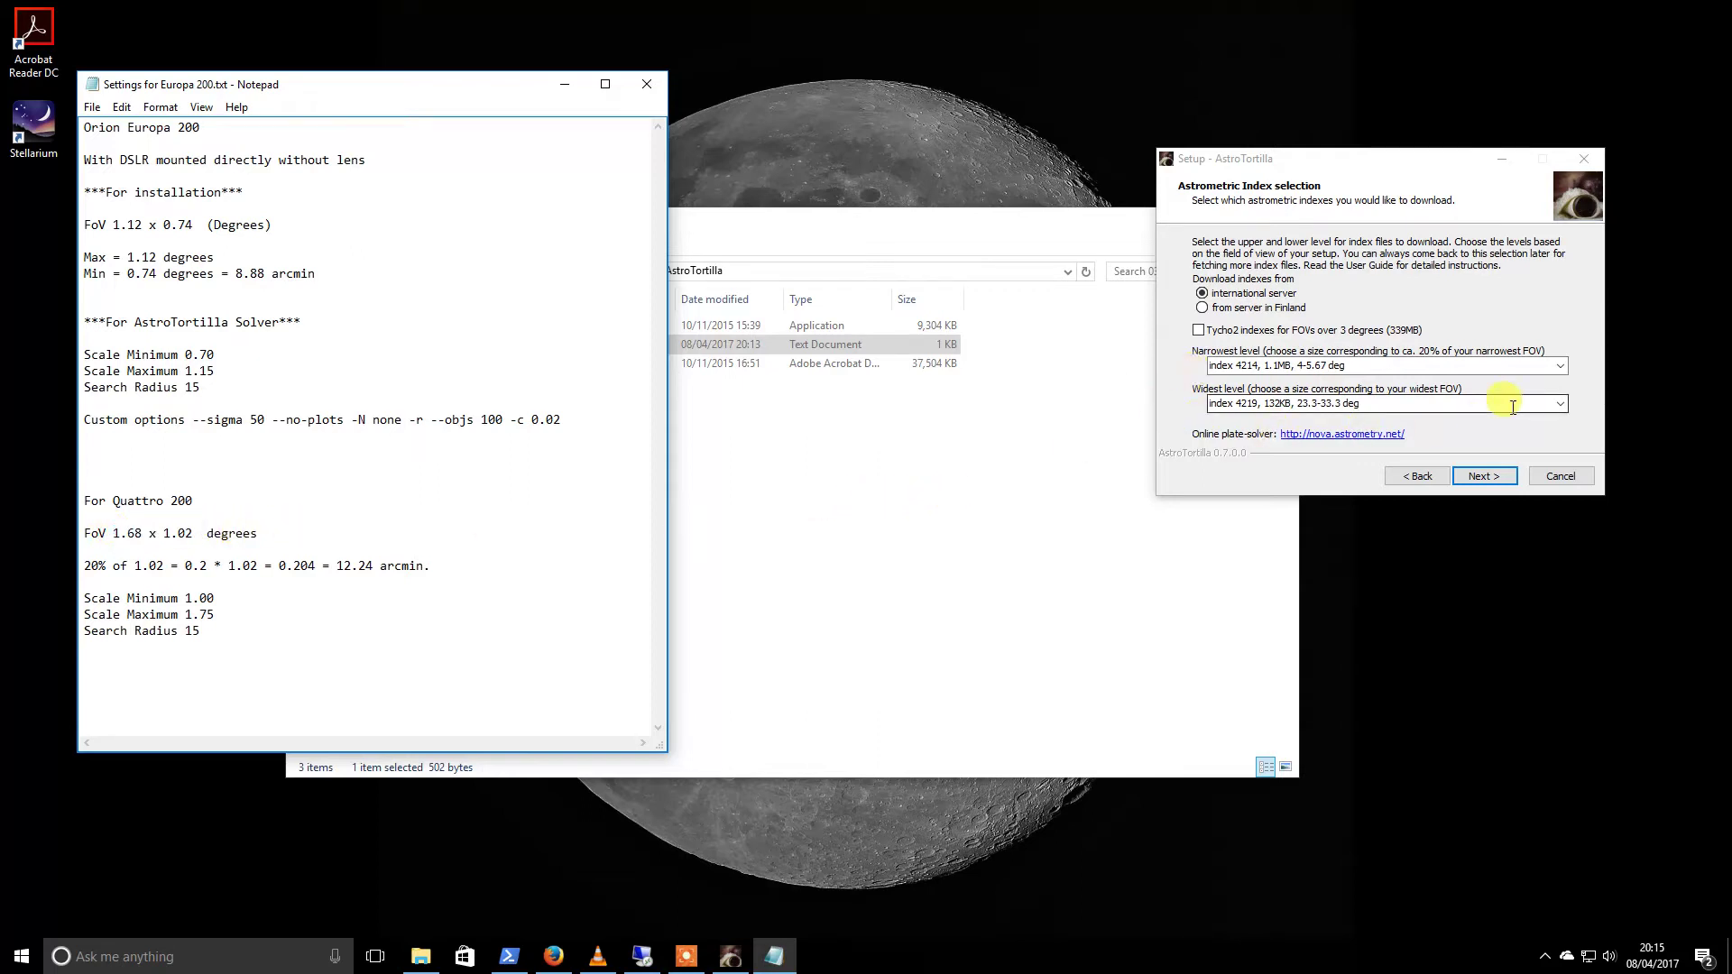
Choose index 4211 (1.42-2 deg) as widest level, checking the 1.02 and 0.204 degree figures
{"action": "left_click", "coordinate": [1561, 405]}
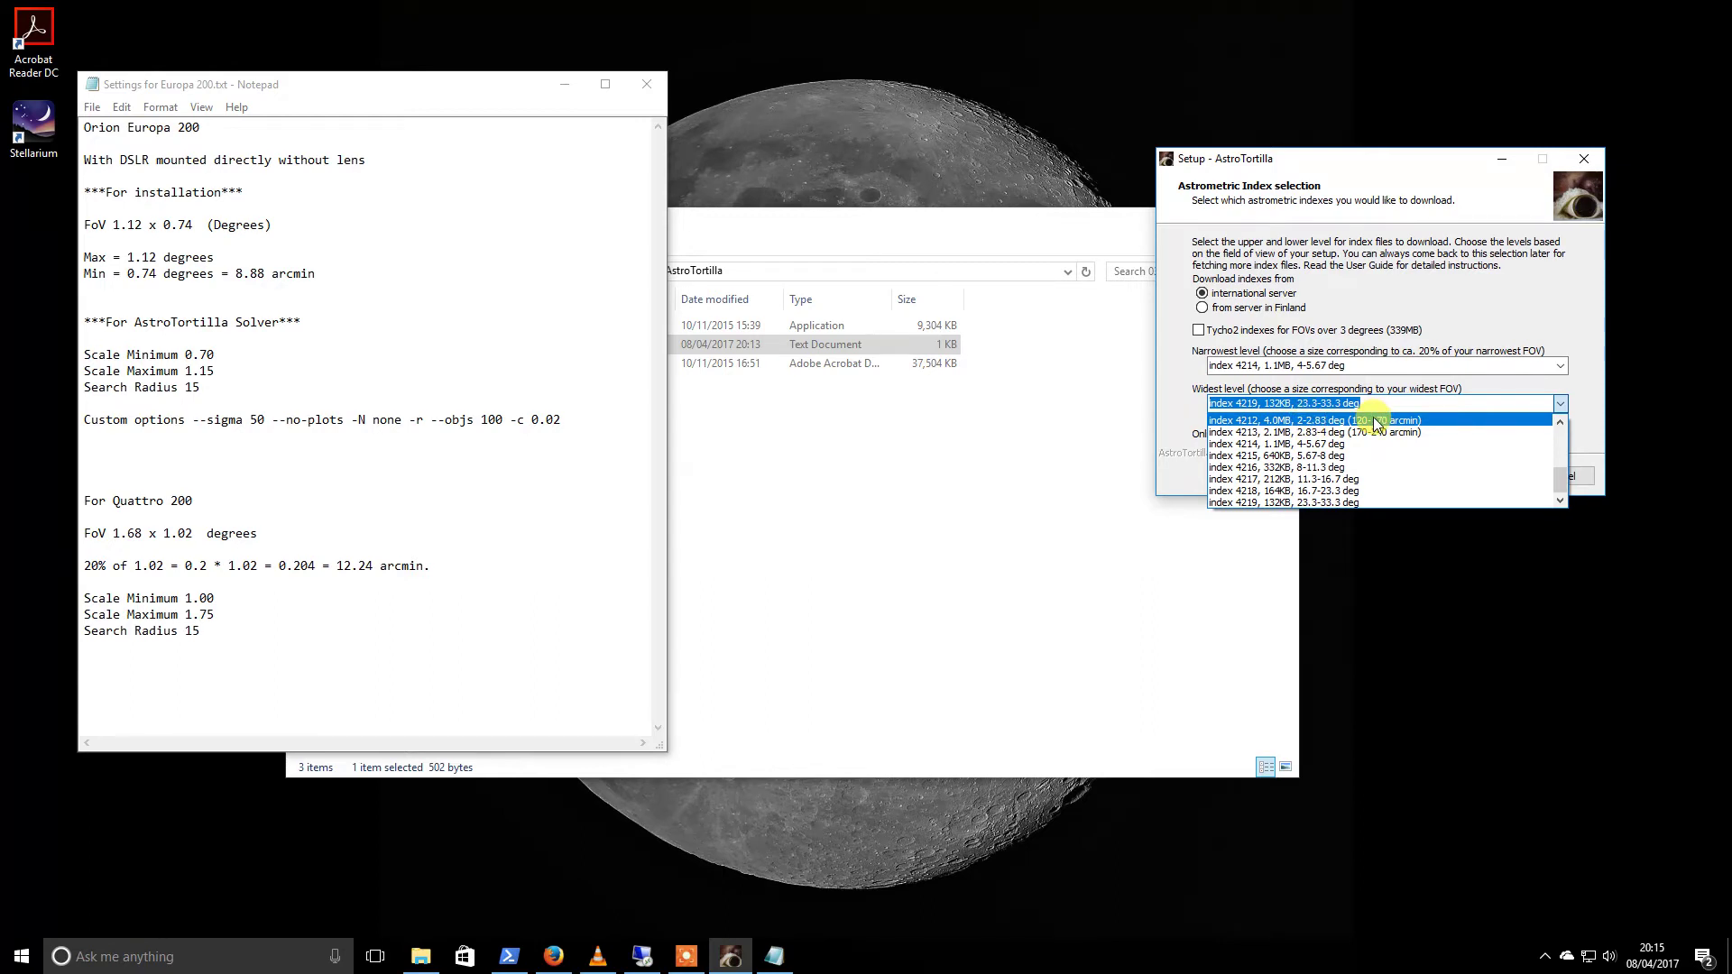
{"action": "scroll", "coordinate": [1563, 480], "scroll_direction": "up", "scroll_amount": 1}
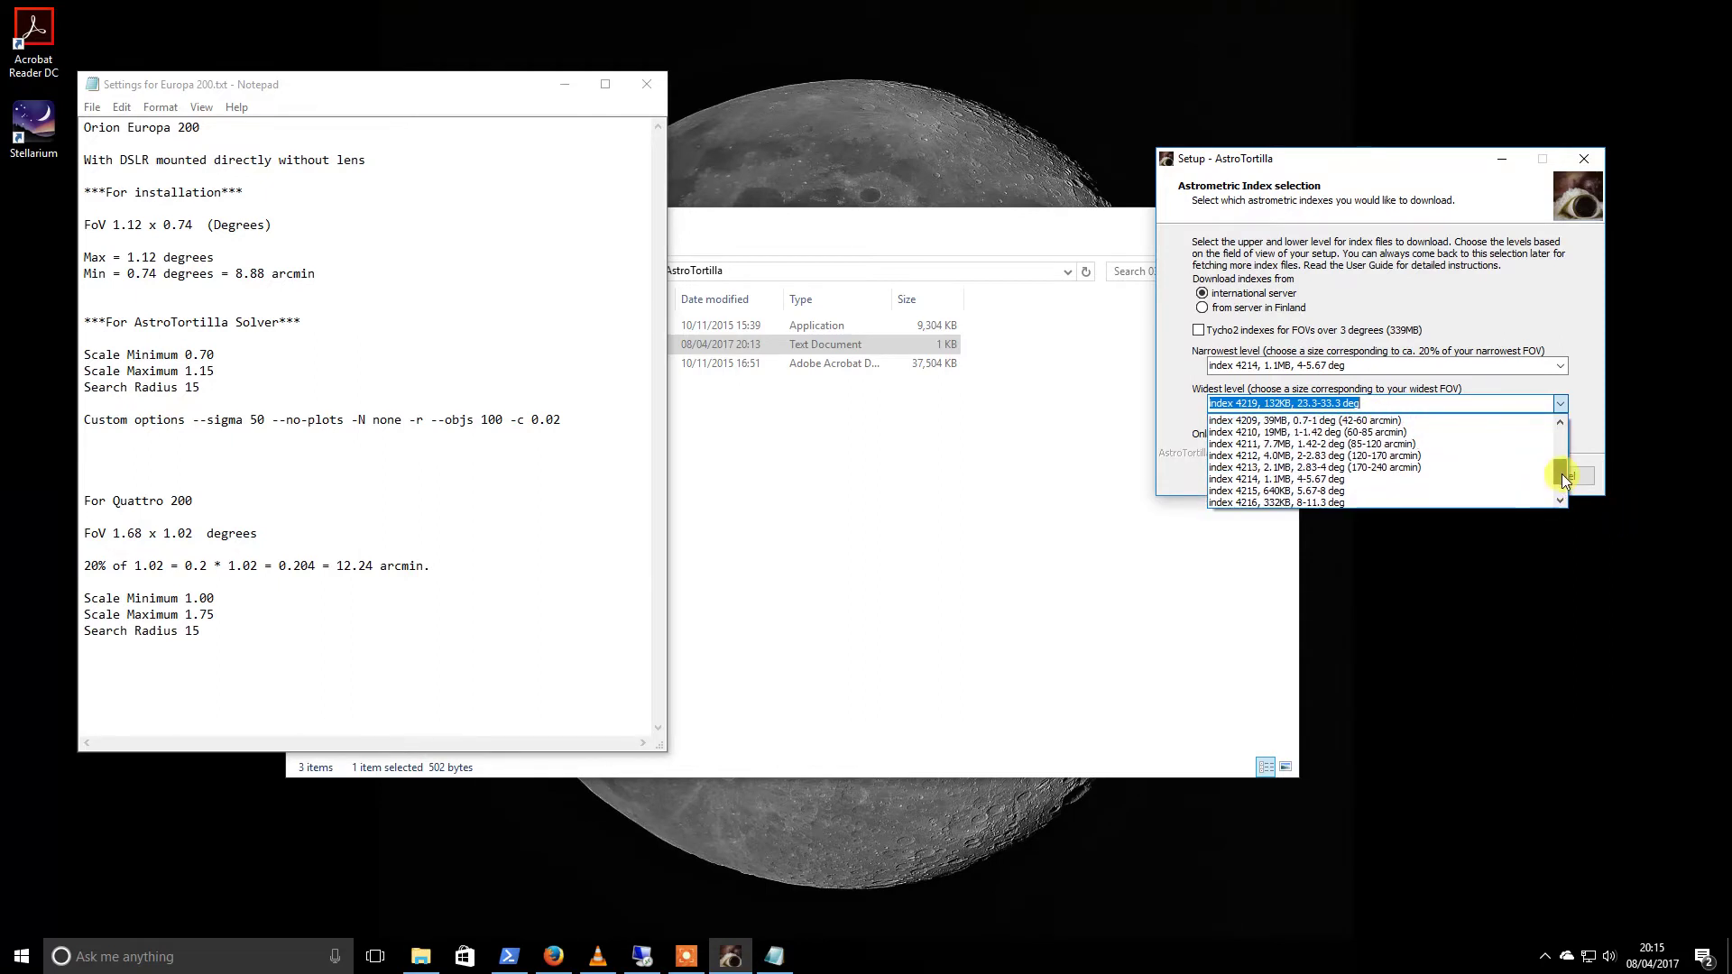
{"action": "left_click", "coordinate": [1316, 444]}
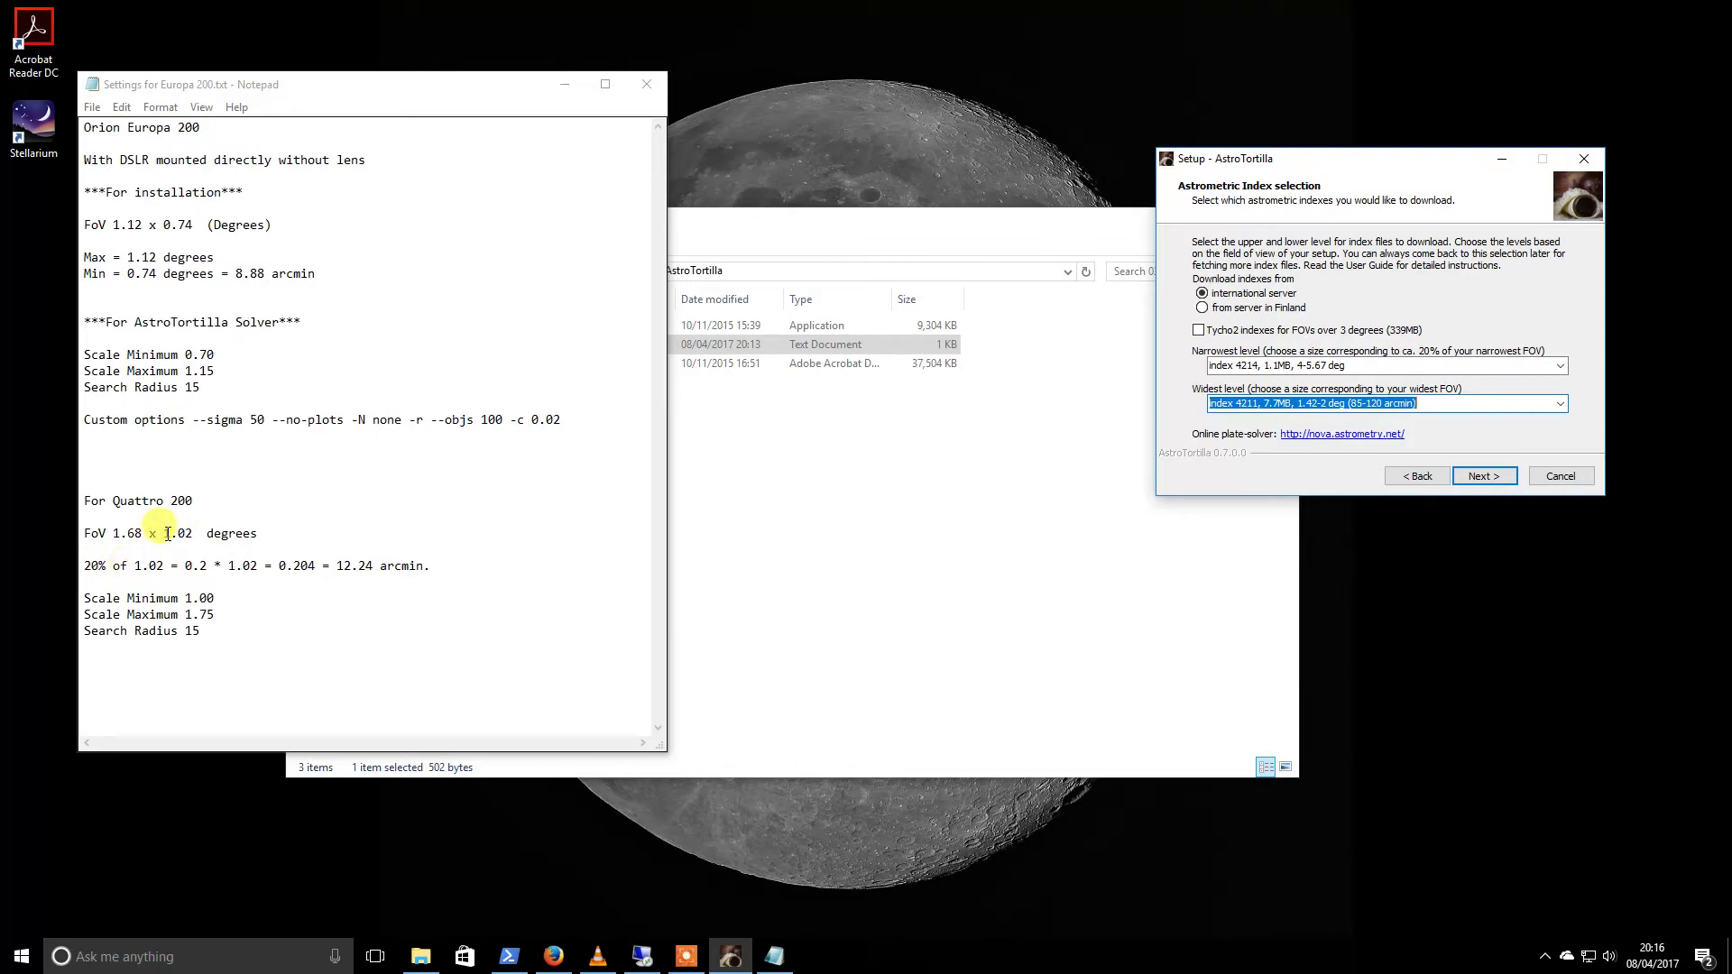
{"action": "left_click_drag", "start_coordinate": [165, 533], "coordinate": [191, 540]}
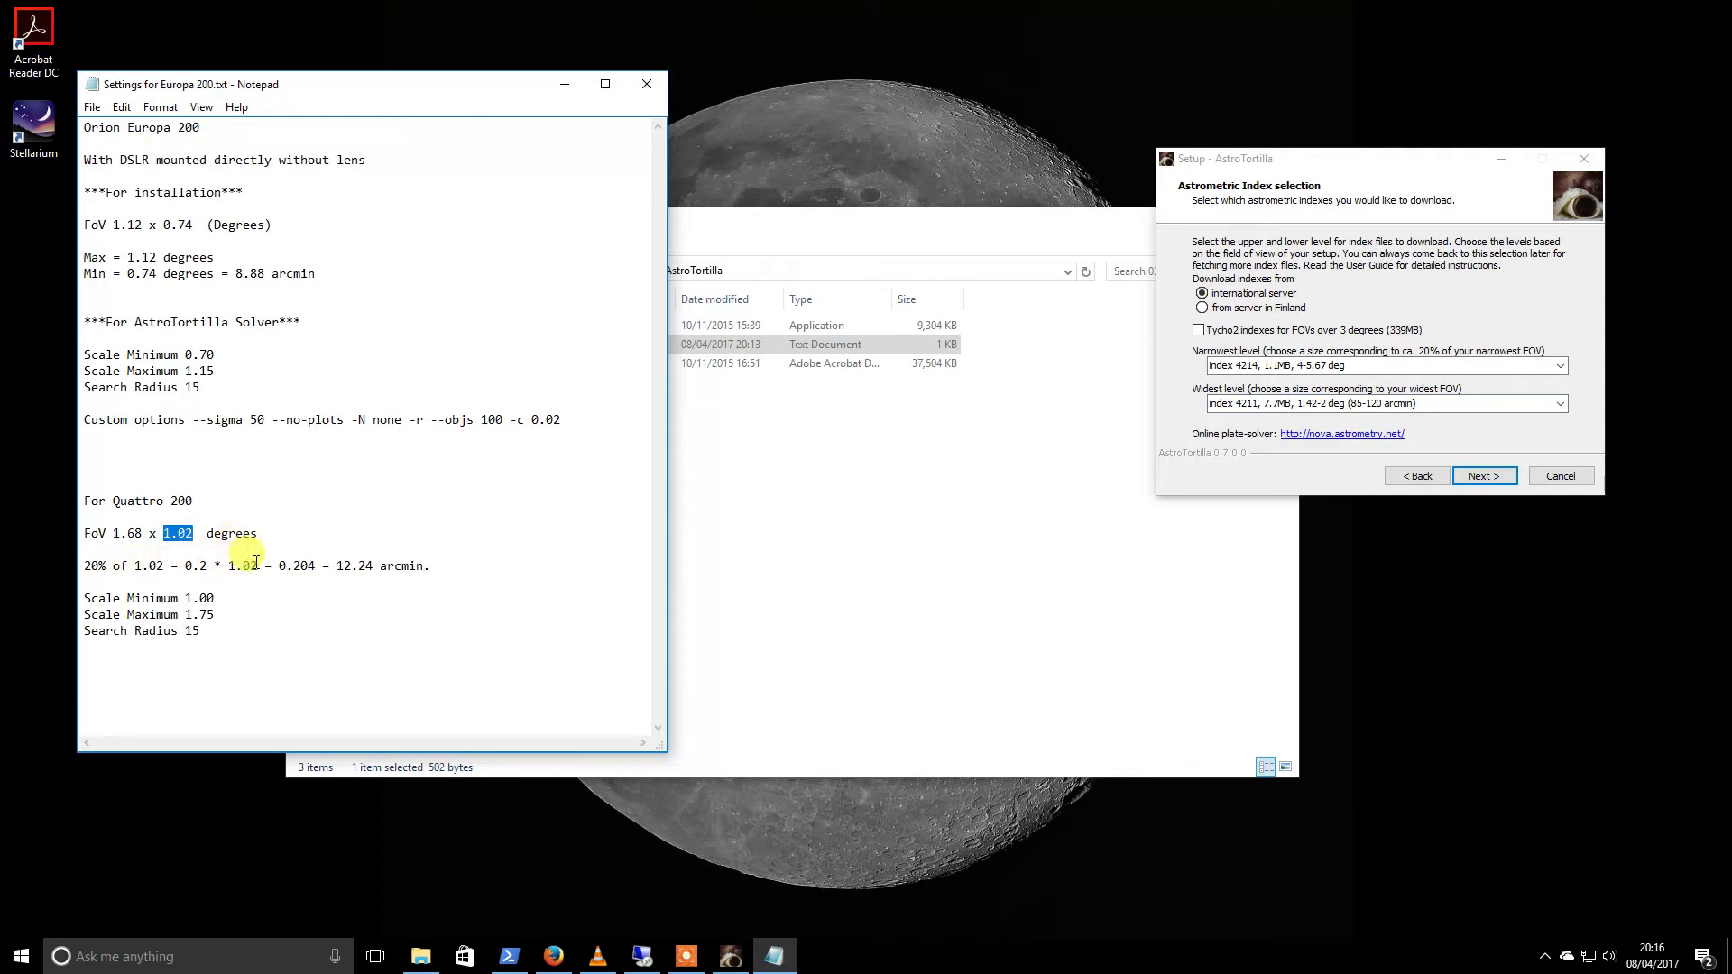
{"action": "left_click_drag", "start_coordinate": [316, 568], "coordinate": [280, 566]}
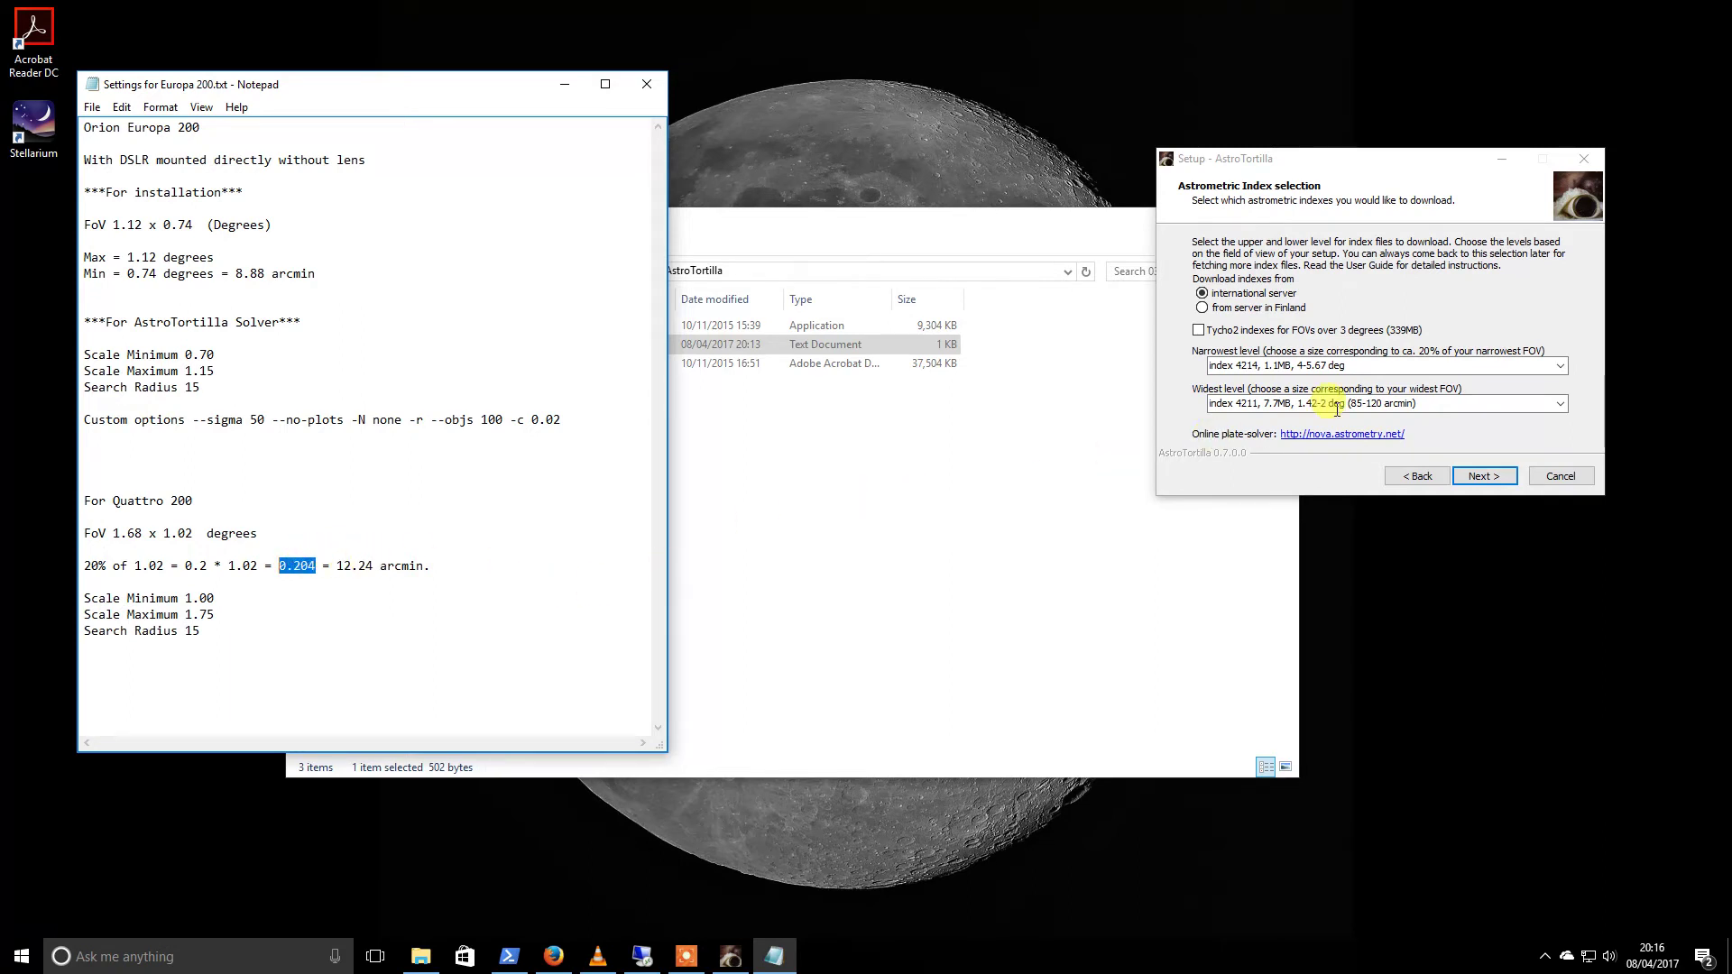
Pick index 4205, 628MB, 11-16 arcmin as the narrowest level, leaving 4211 widest
{"action": "left_click", "coordinate": [1561, 404]}
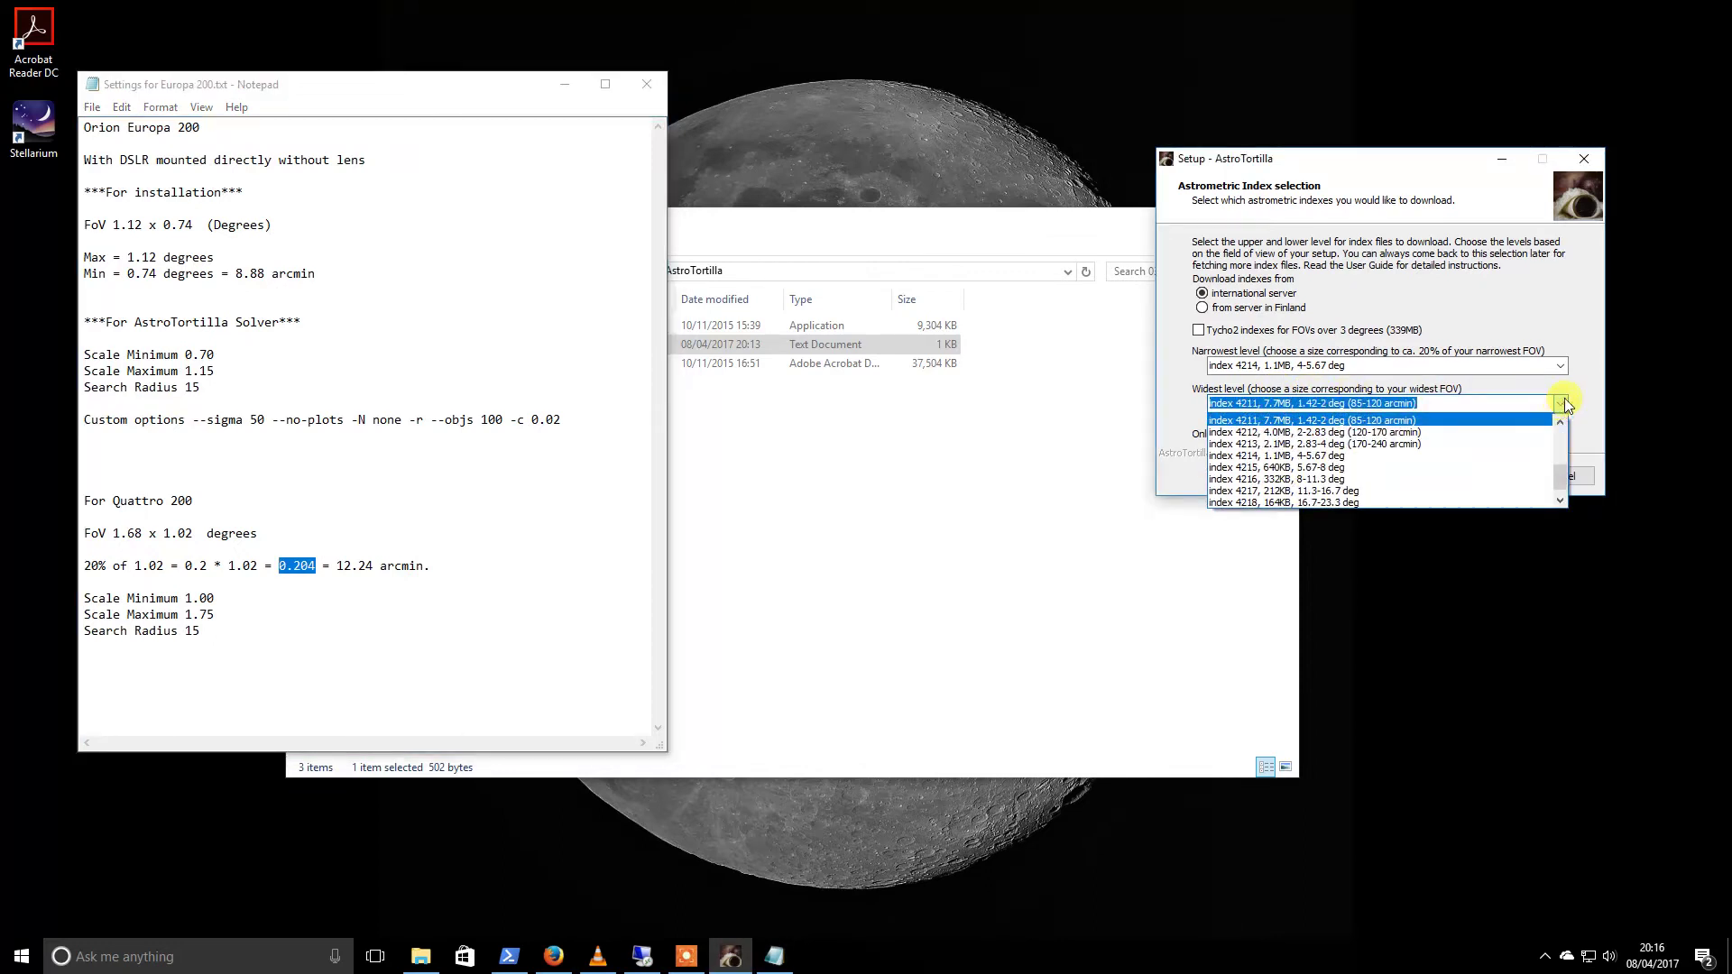
{"action": "left_click", "coordinate": [1564, 398]}
{"action": "left_click", "coordinate": [1557, 366]}
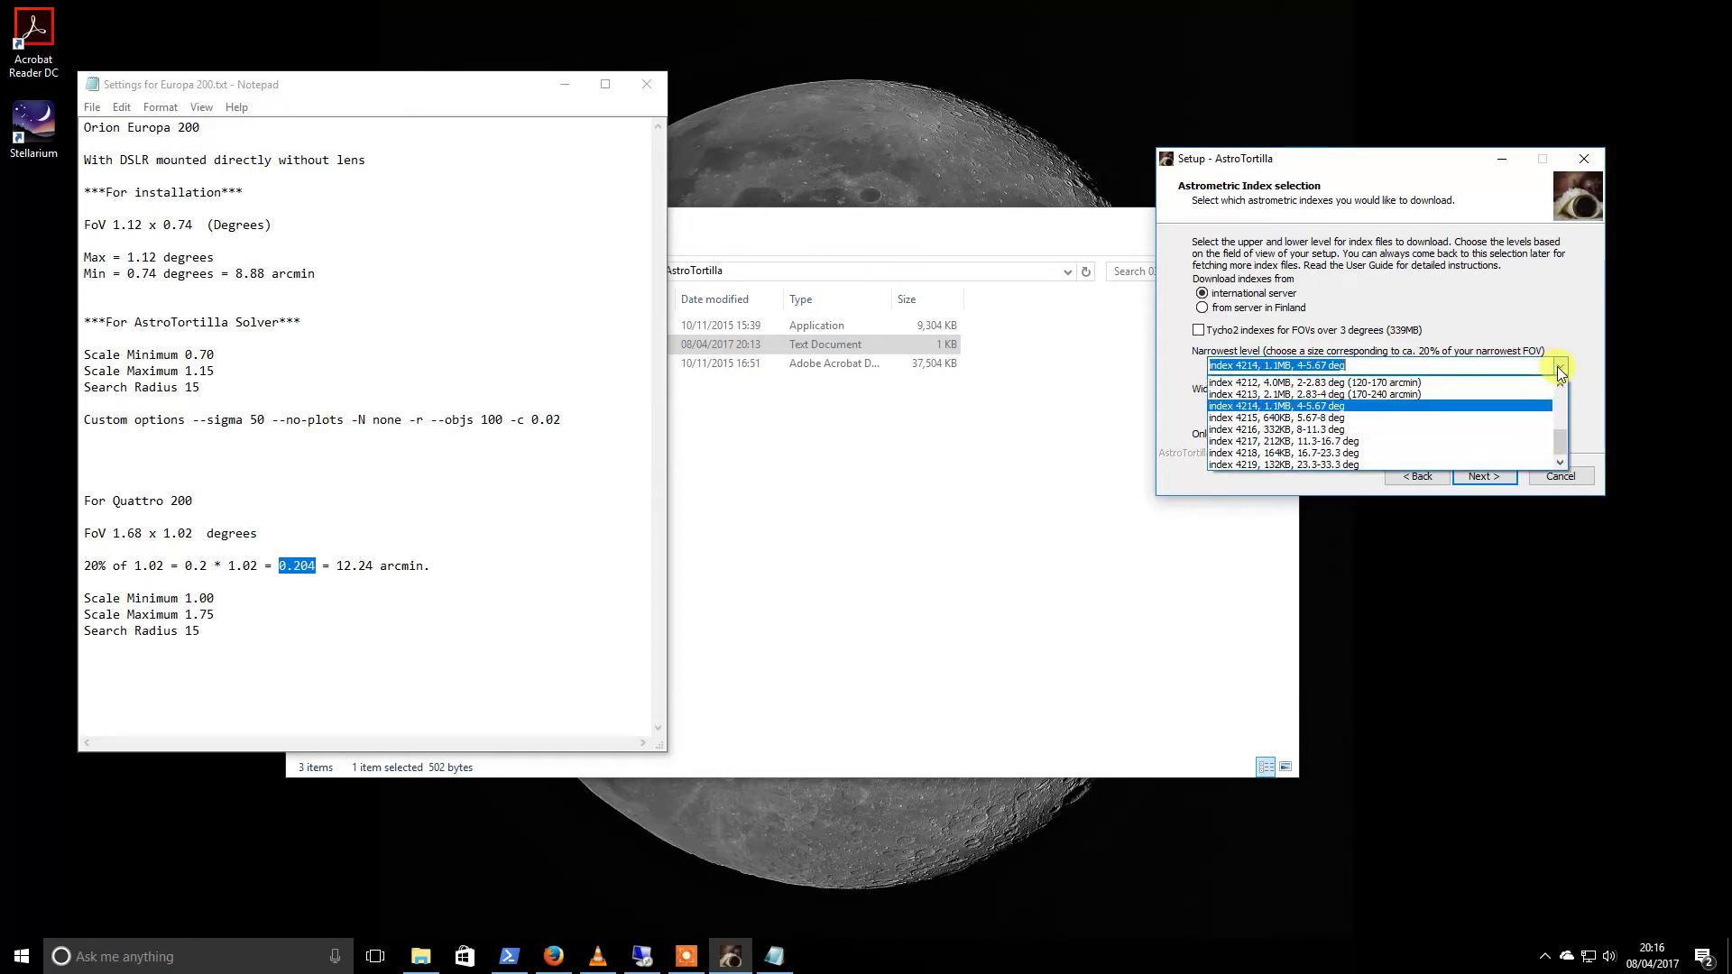
{"action": "scroll", "coordinate": [1454, 440], "scroll_direction": "up", "scroll_amount": 3}
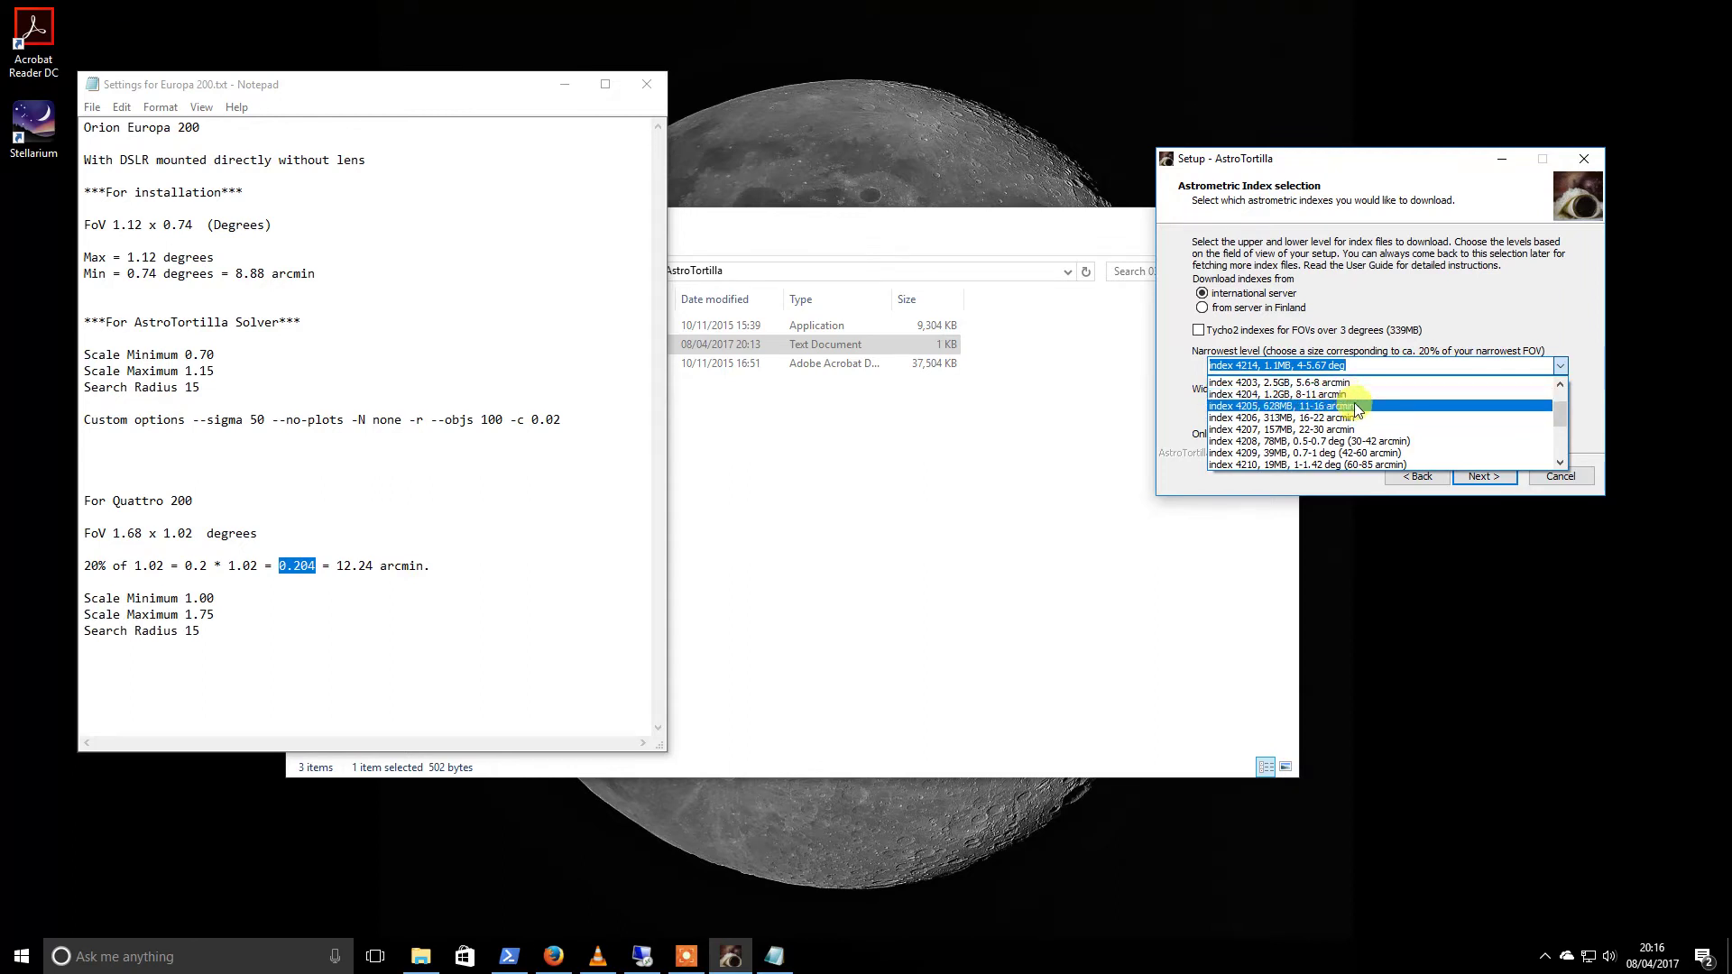
{"action": "left_click", "coordinate": [1319, 408]}
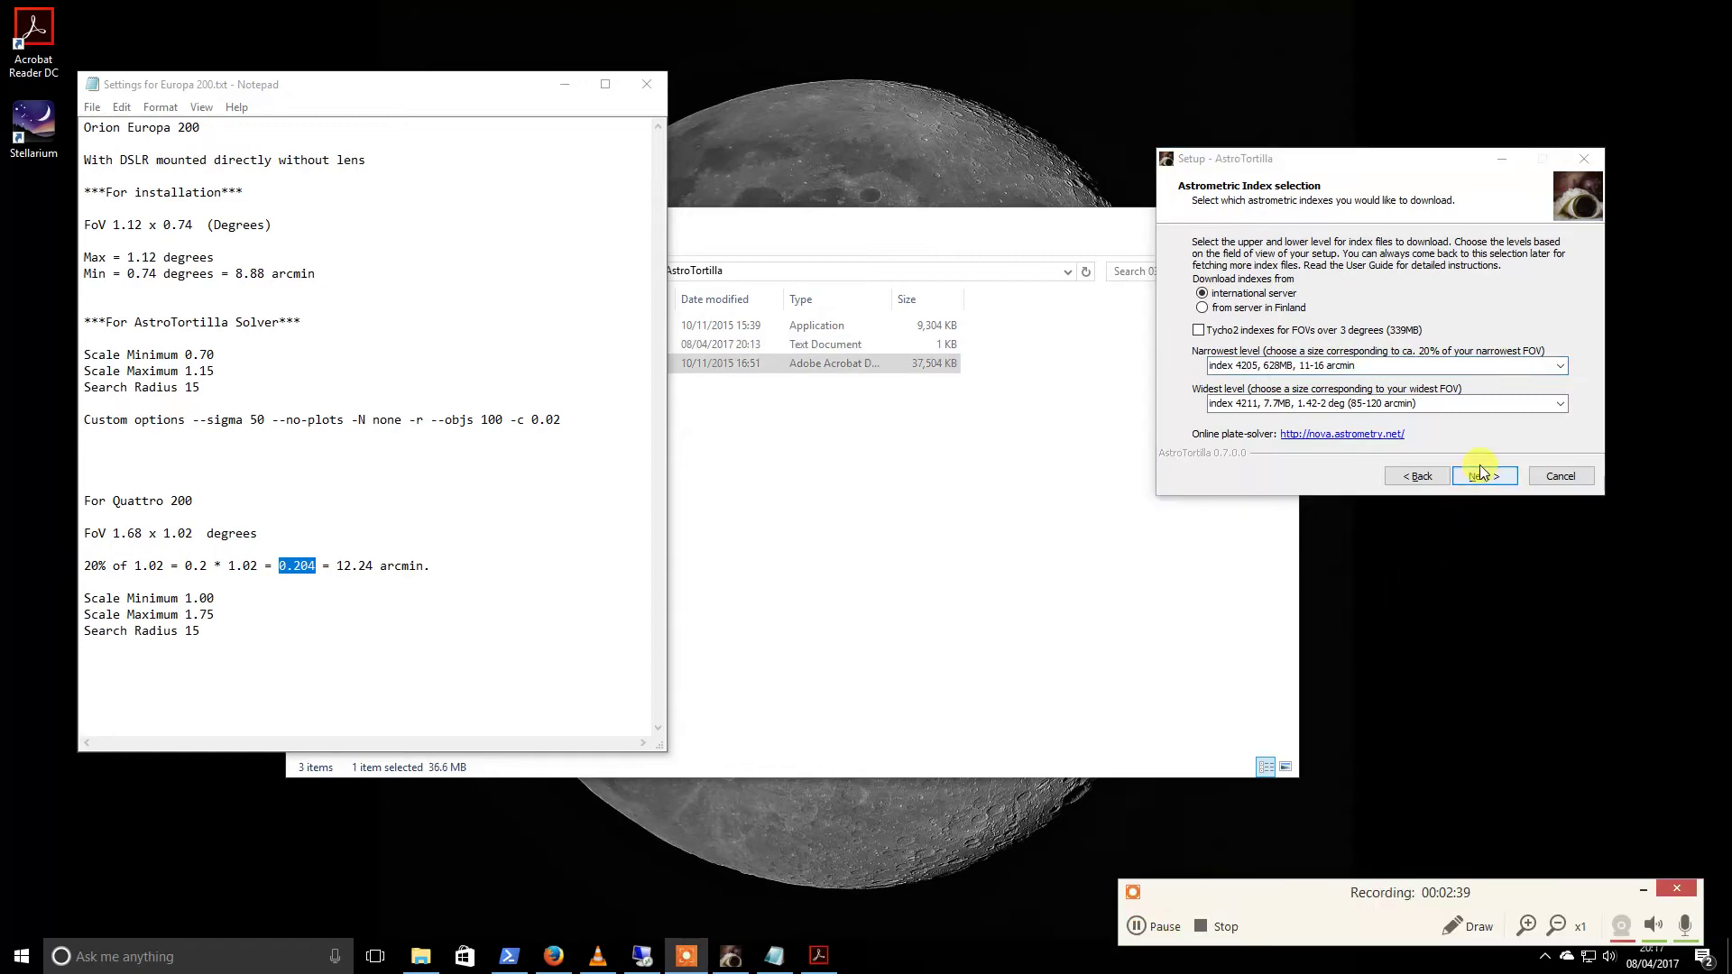
Accept the index selection, default Start Menu folder and tasks, and begin installing
{"action": "left_click", "coordinate": [1493, 479]}
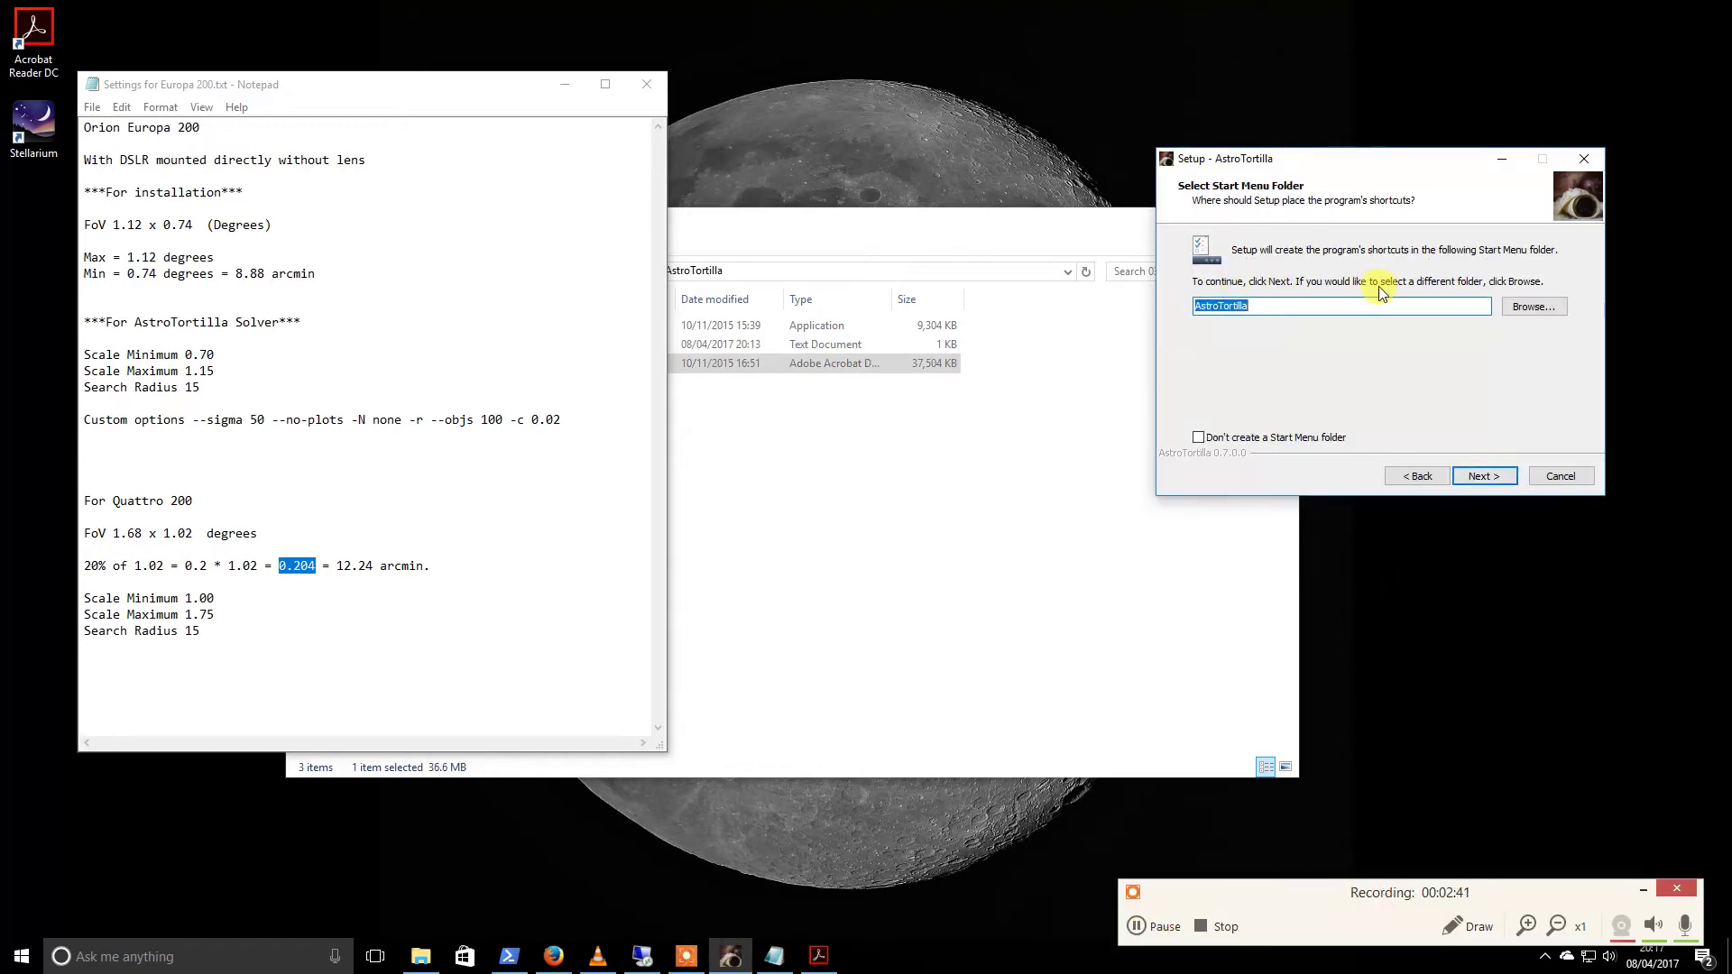
{"action": "left_click", "coordinate": [1477, 478]}
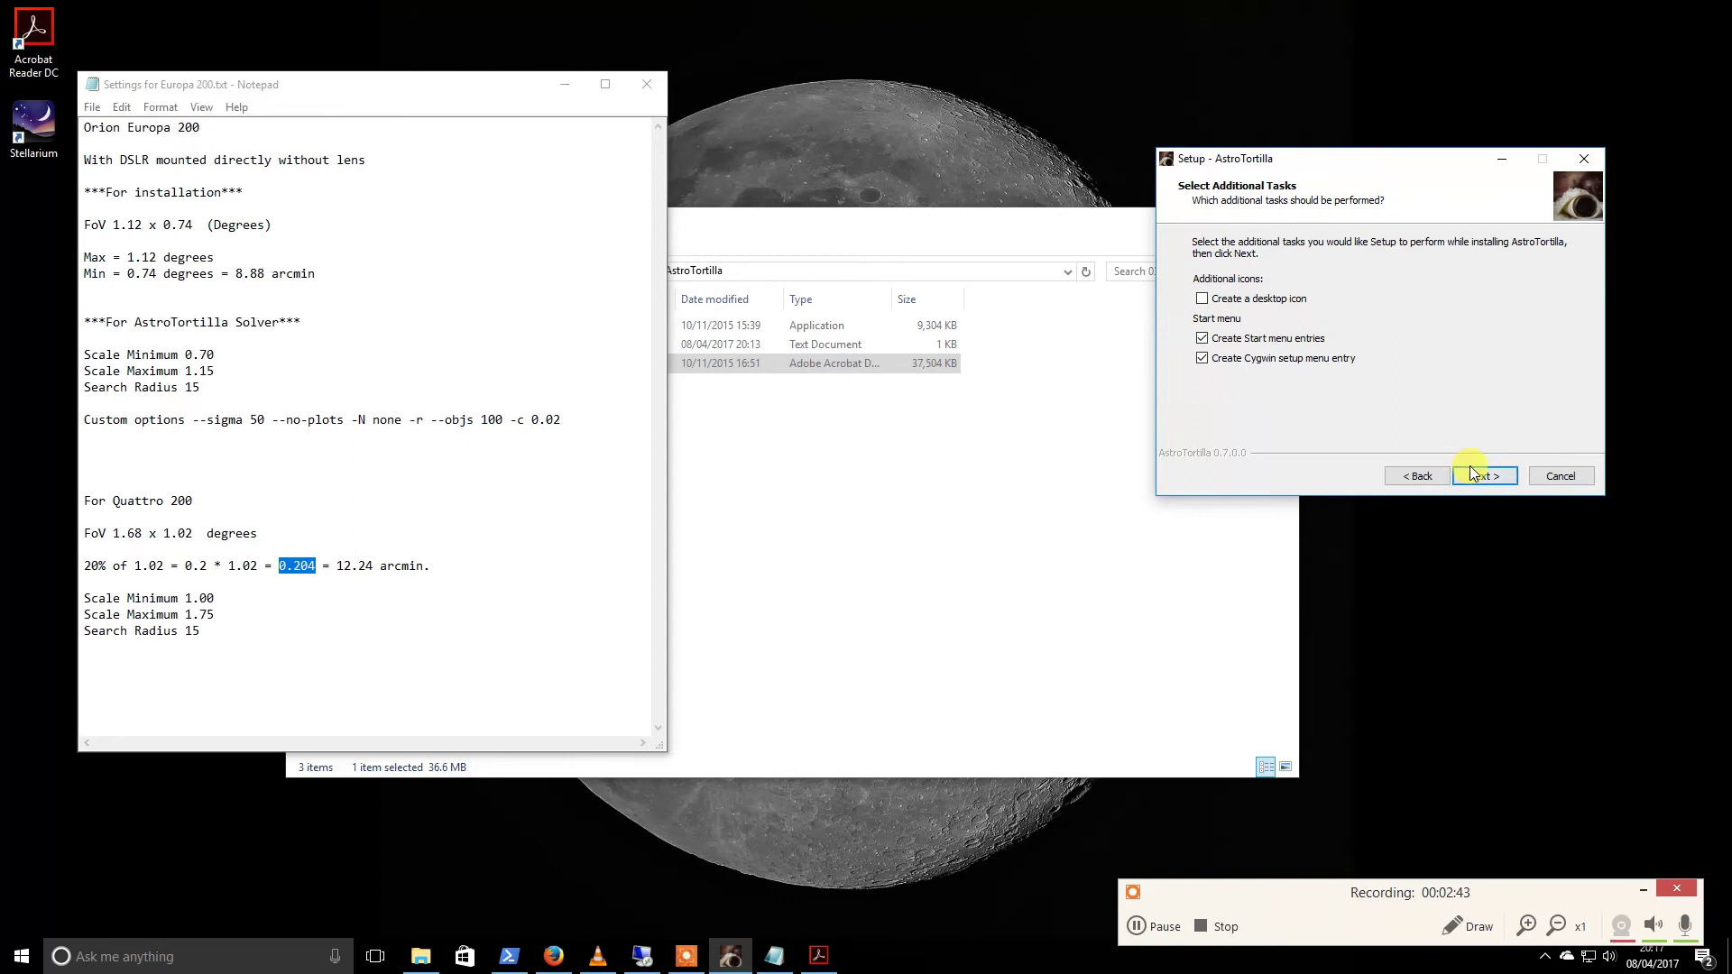
{"action": "left_click", "coordinate": [1489, 476]}
{"action": "left_click", "coordinate": [1486, 476]}
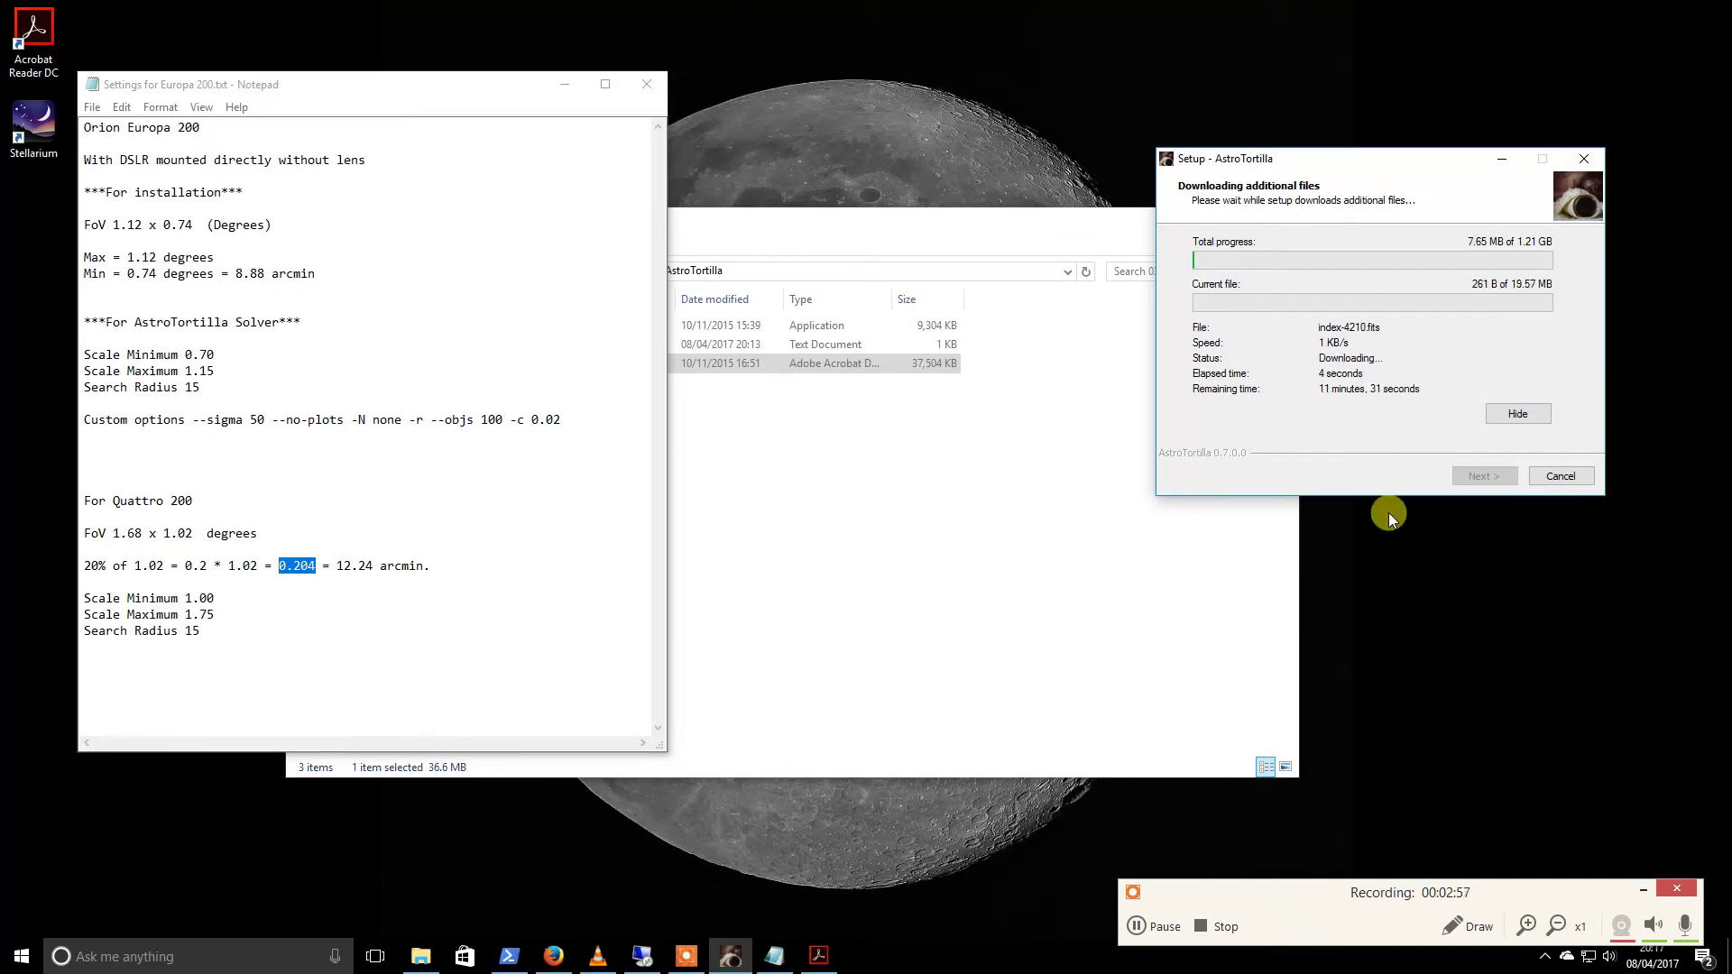
Accept the licence terms and install the Visual C++ 2008 Redistributable
{"action": "left_click", "coordinate": [1138, 926]}
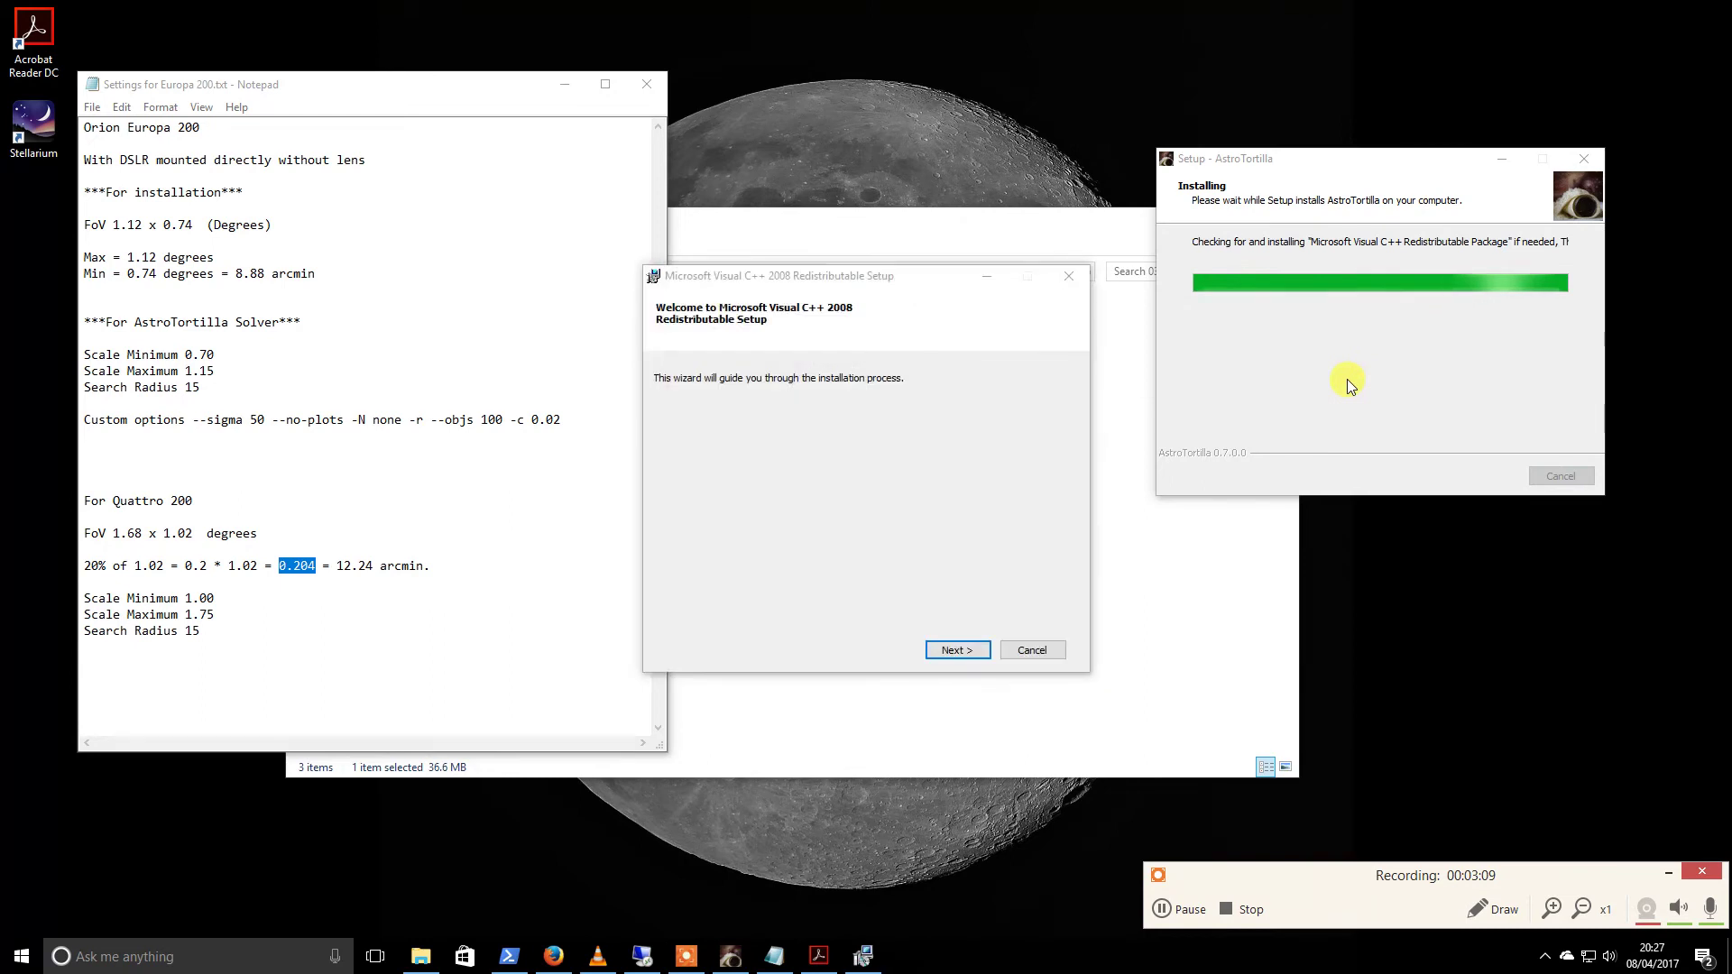
{"action": "left_click", "coordinate": [956, 651]}
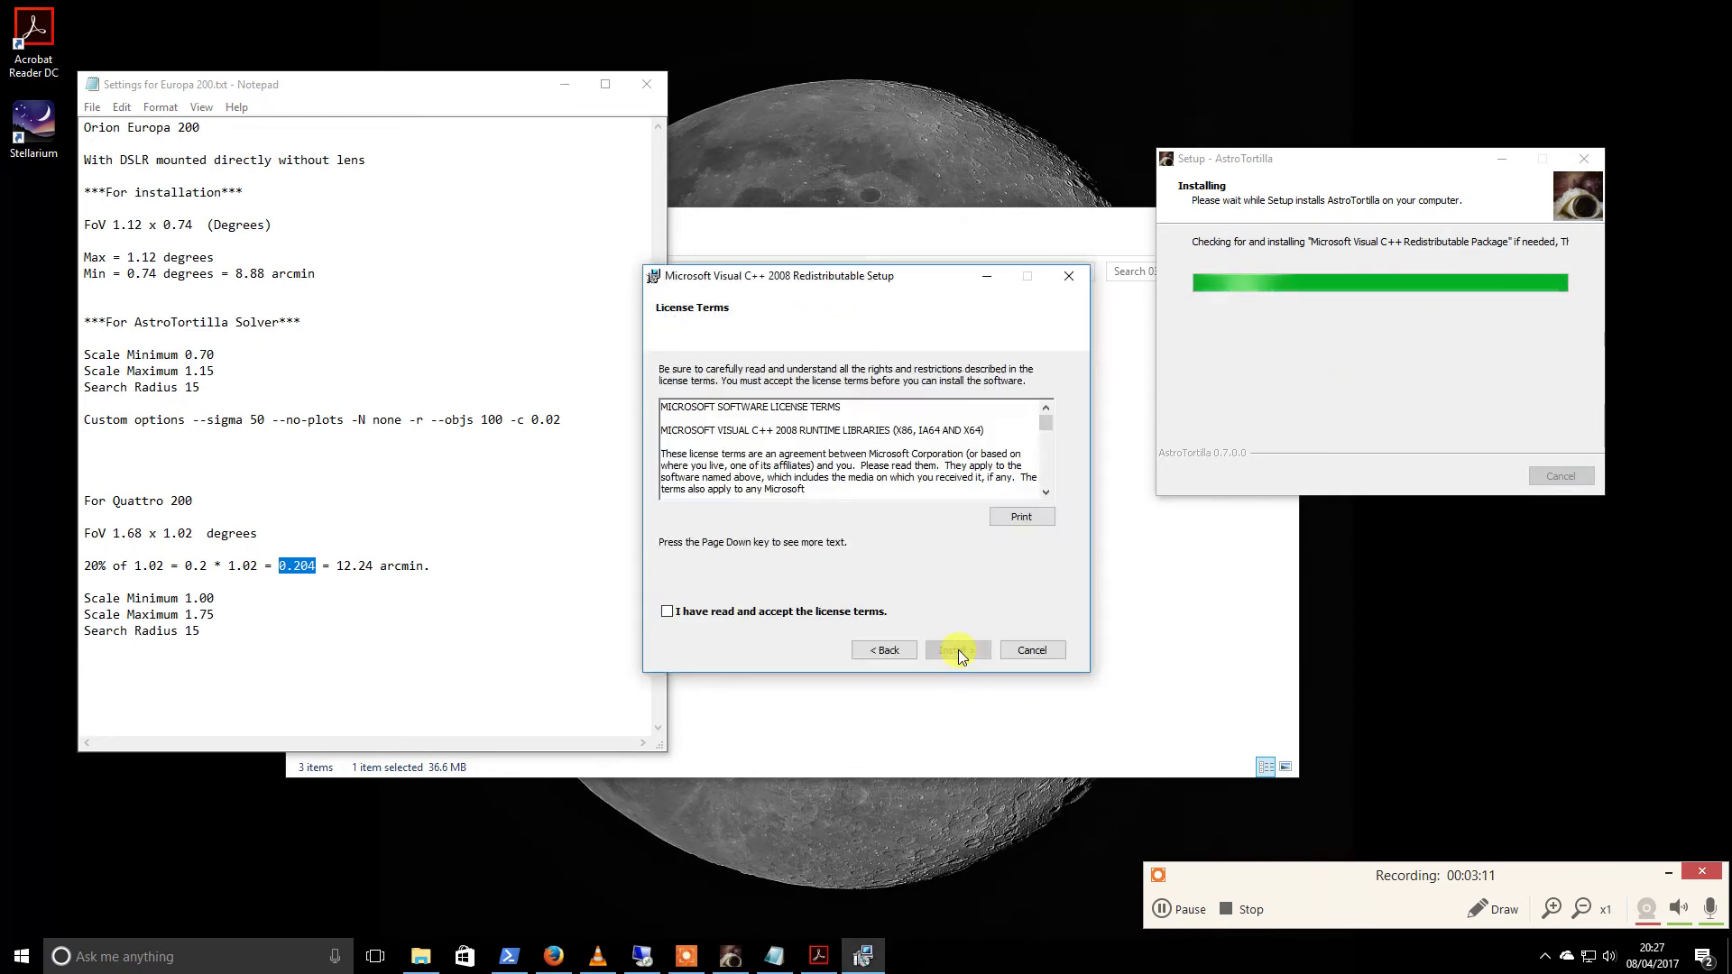
{"action": "left_click", "coordinate": [810, 612]}
{"action": "left_click", "coordinate": [958, 650]}
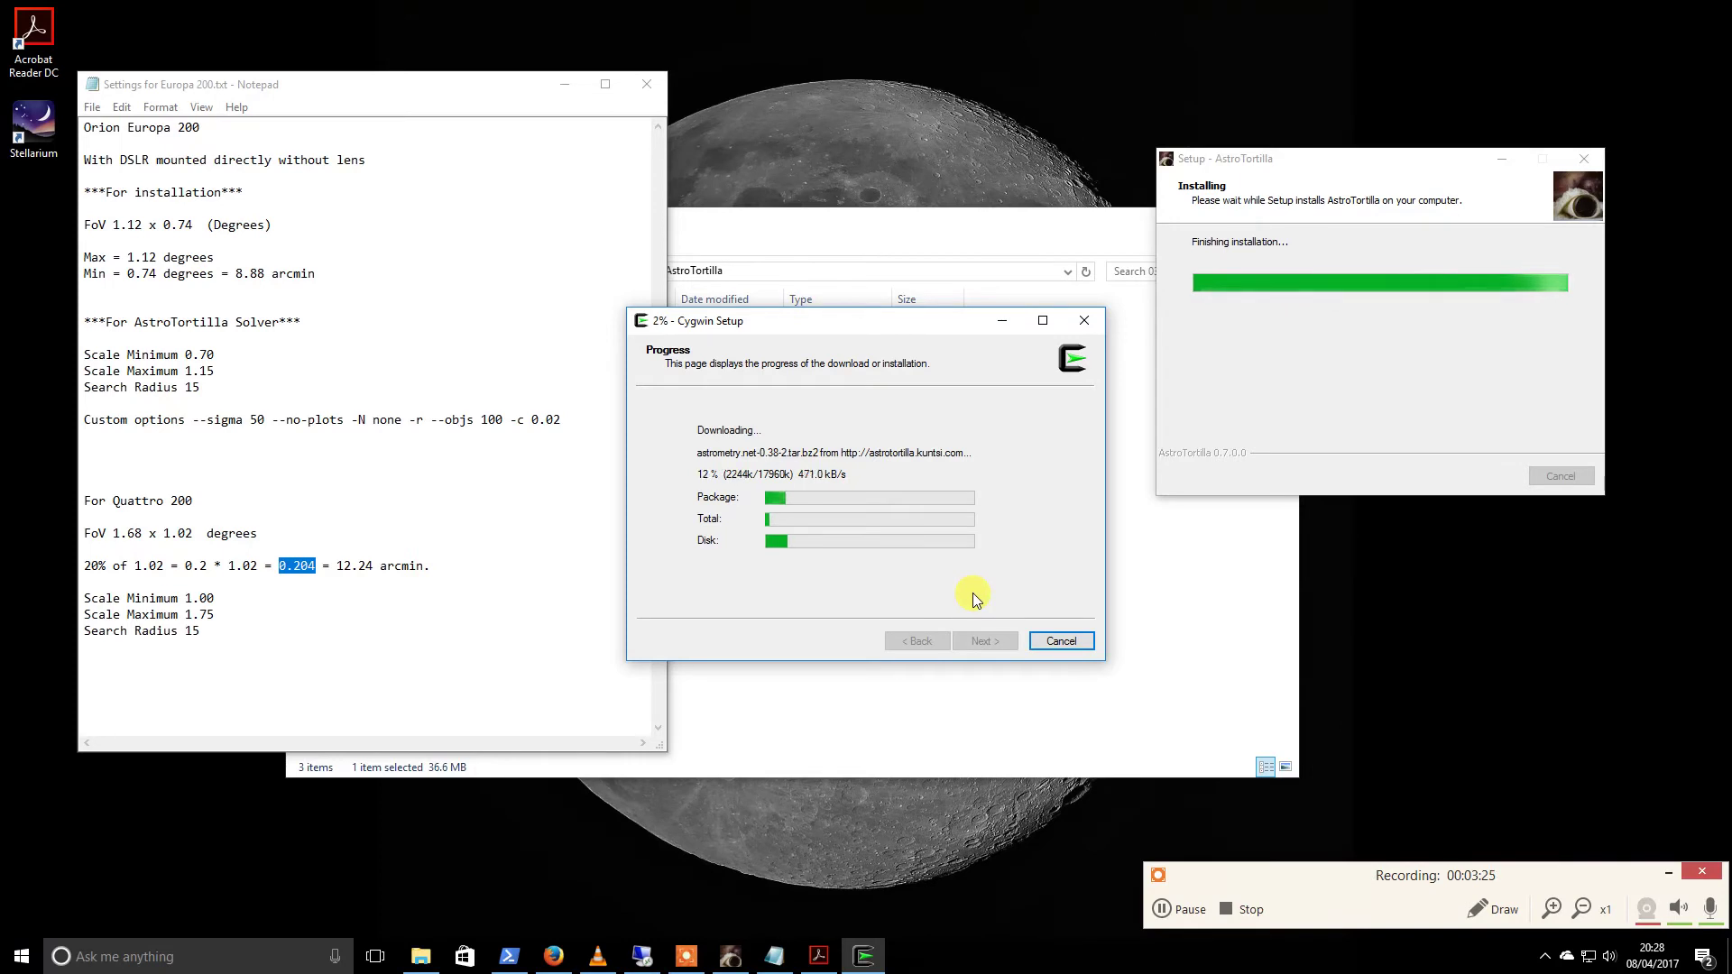
Open the AstroTortilla TUTORIAL PDF, scroll through its installation pages, then close Acrobat Reader
{"action": "left_click", "coordinate": [789, 222]}
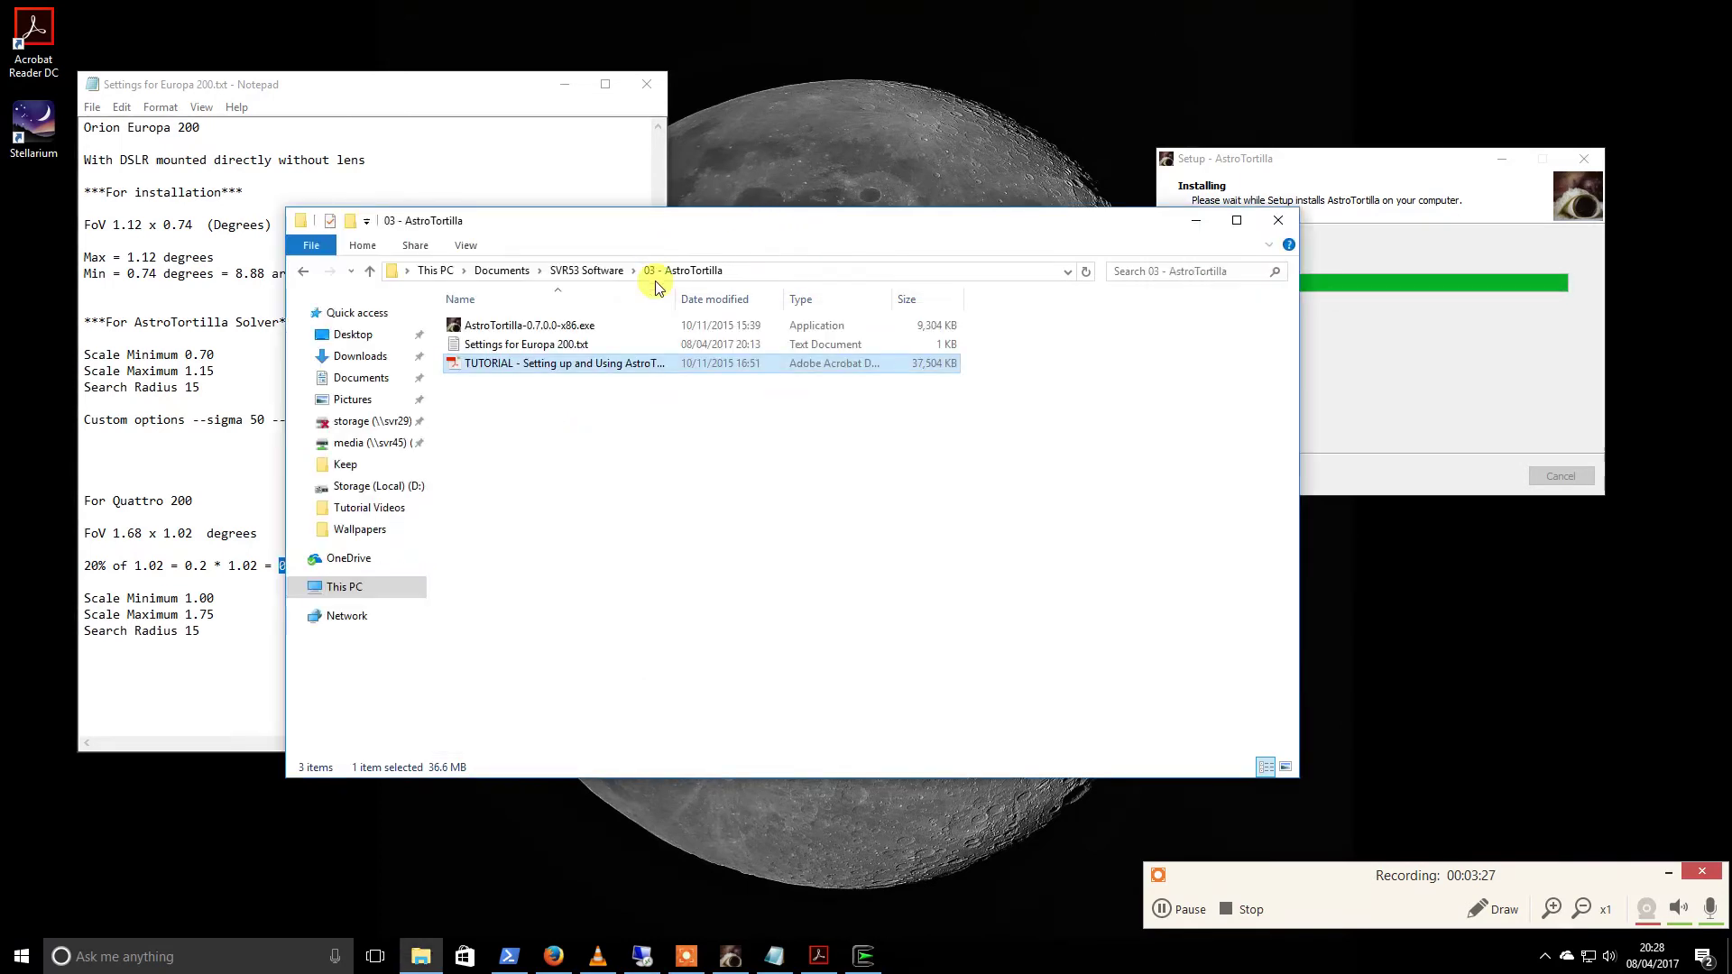
{"action": "double_click", "coordinate": [541, 365]}
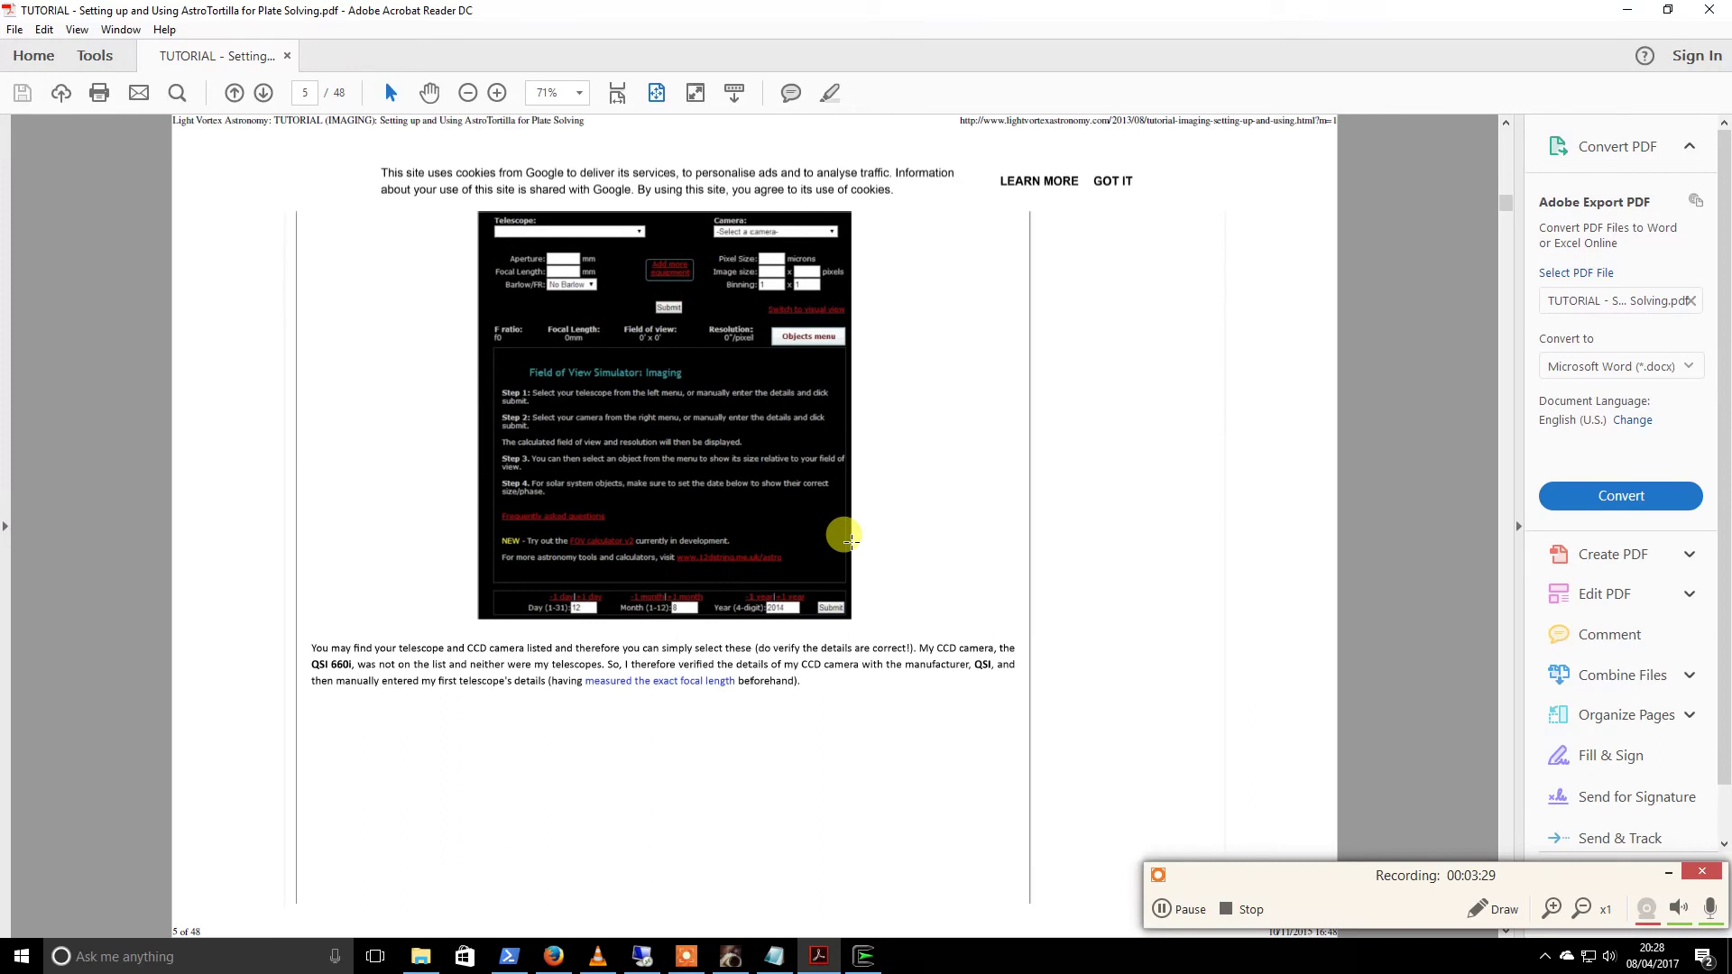
{"action": "scroll", "coordinate": [847, 539], "scroll_direction": "up", "scroll_amount": 5}
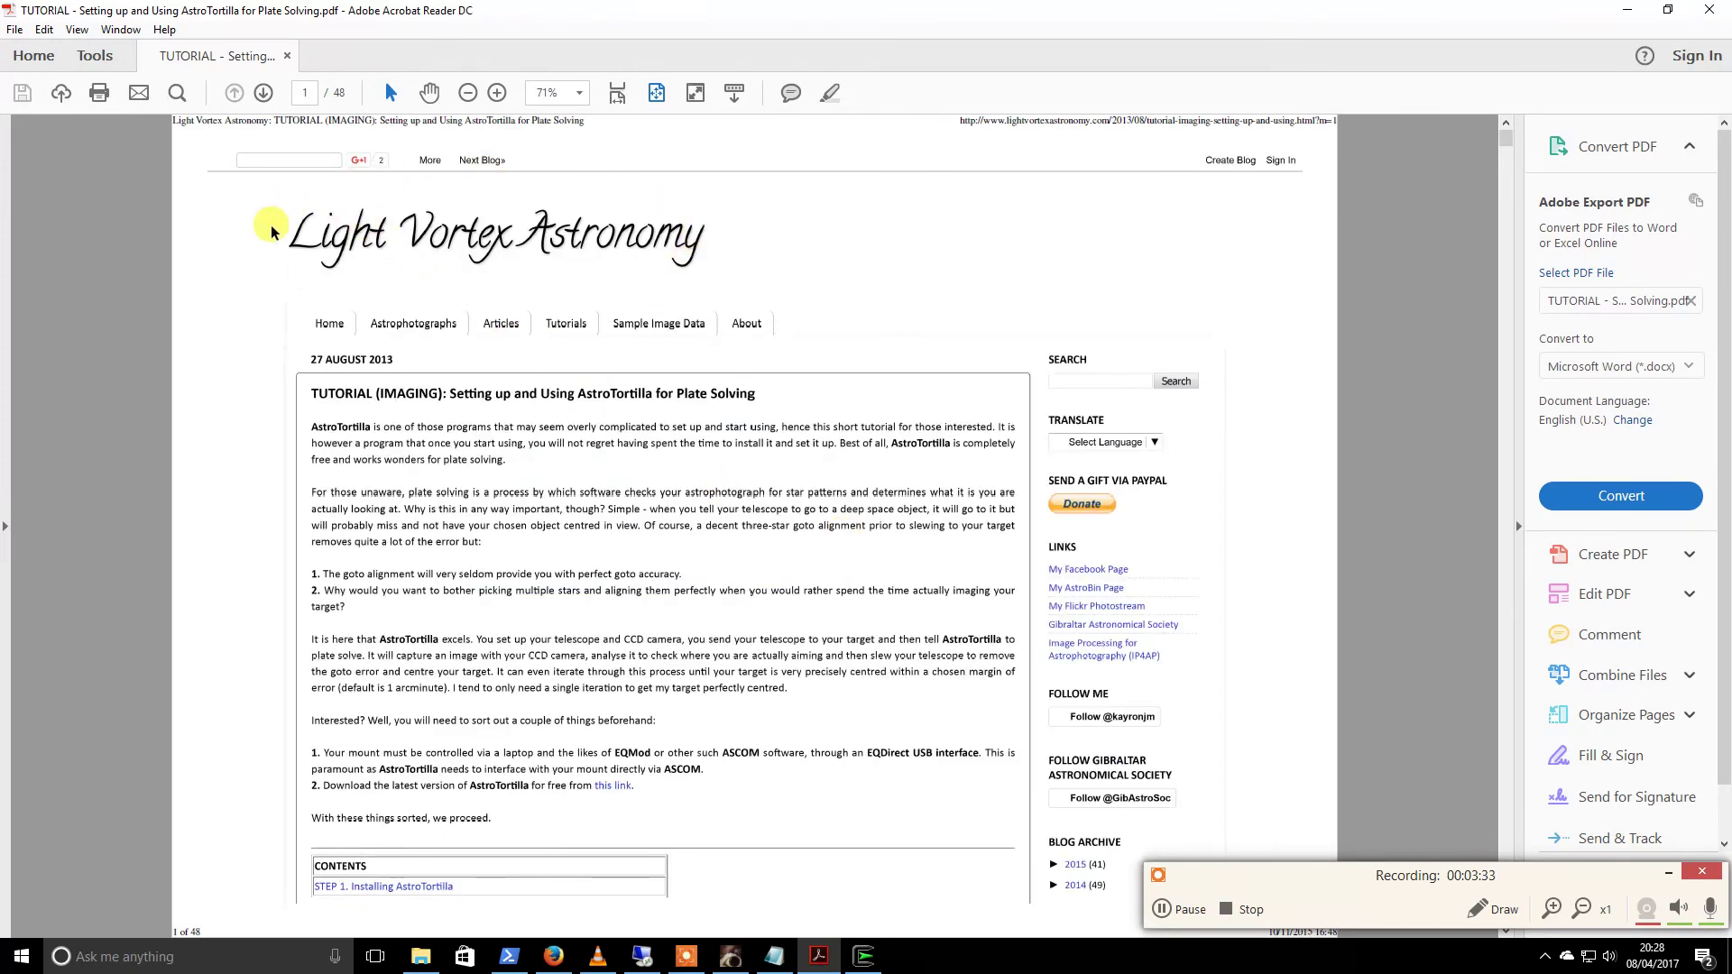
{"action": "scroll", "coordinate": [802, 643], "scroll_direction": "down", "scroll_amount": 3}
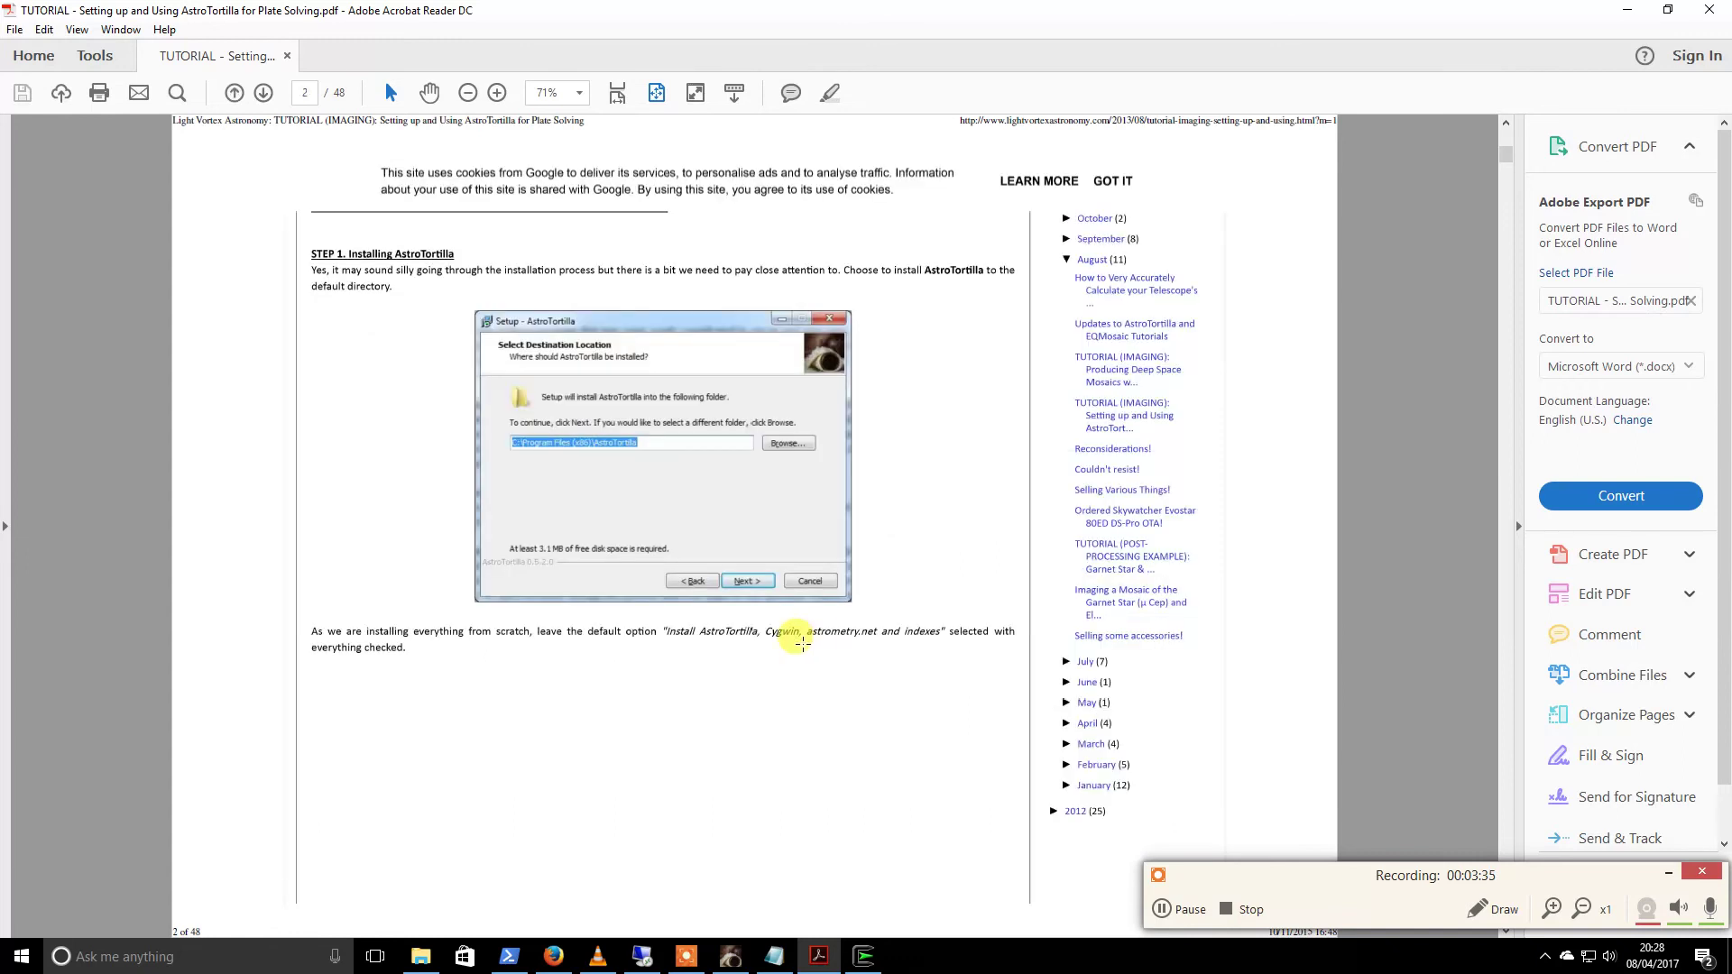
{"action": "scroll", "coordinate": [802, 643], "scroll_direction": "down", "scroll_amount": 10}
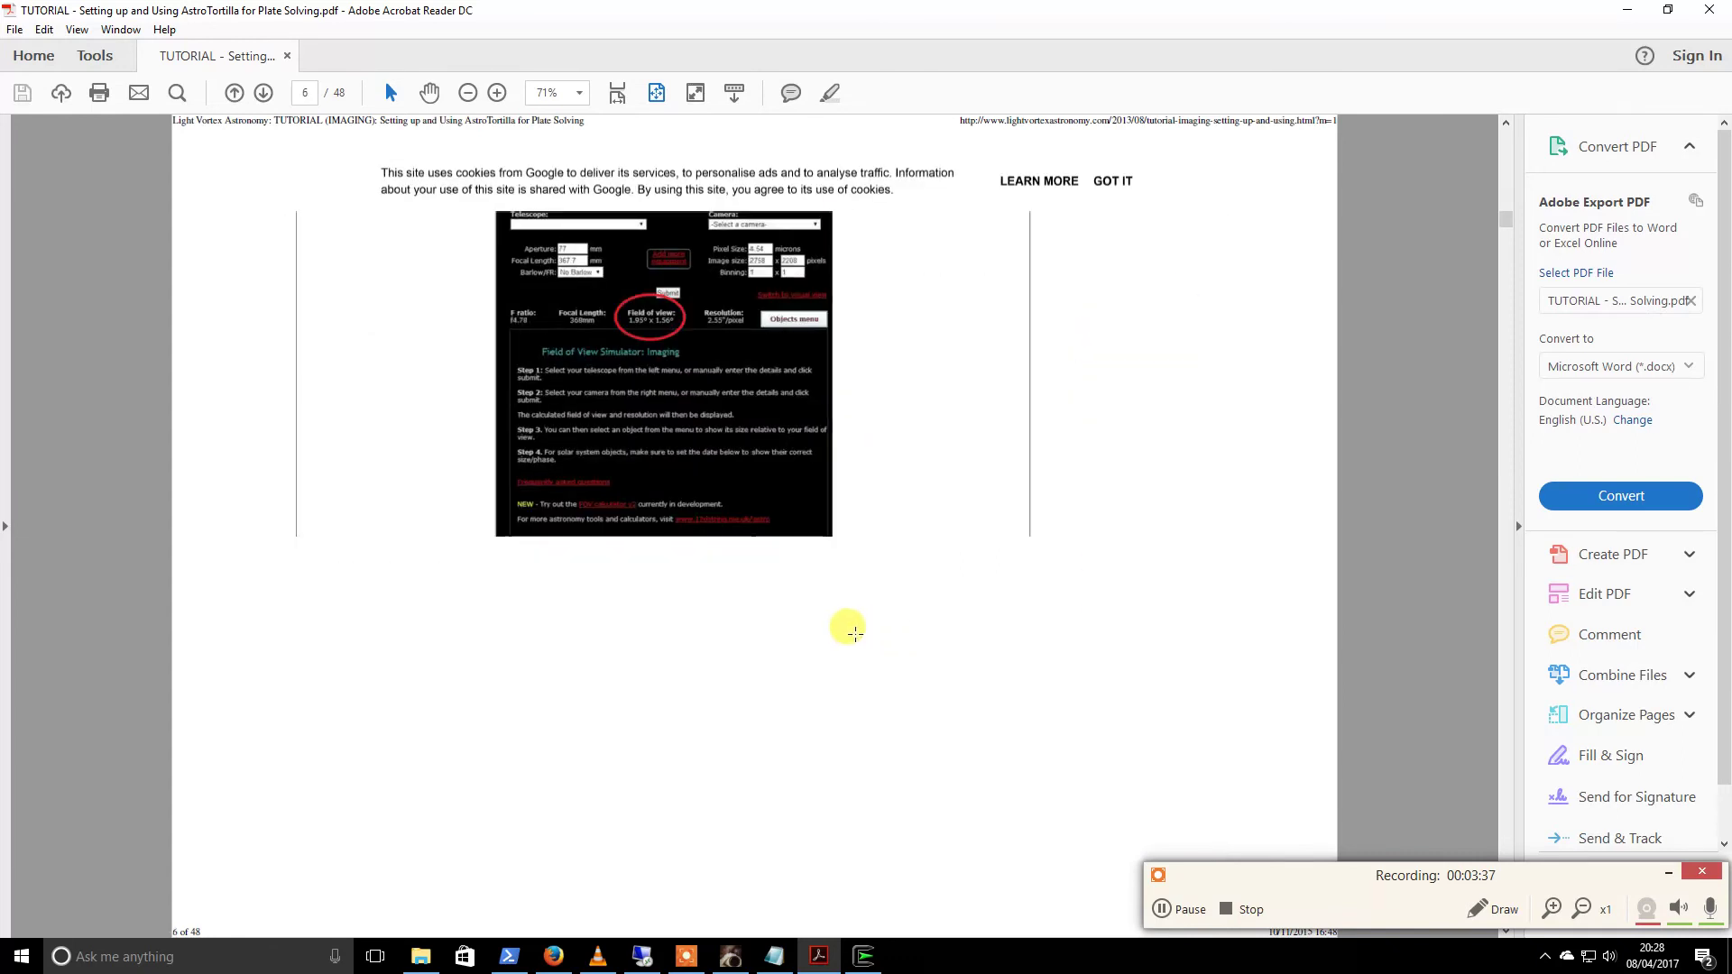
{"action": "scroll", "coordinate": [855, 634], "scroll_direction": "down", "scroll_amount": 5}
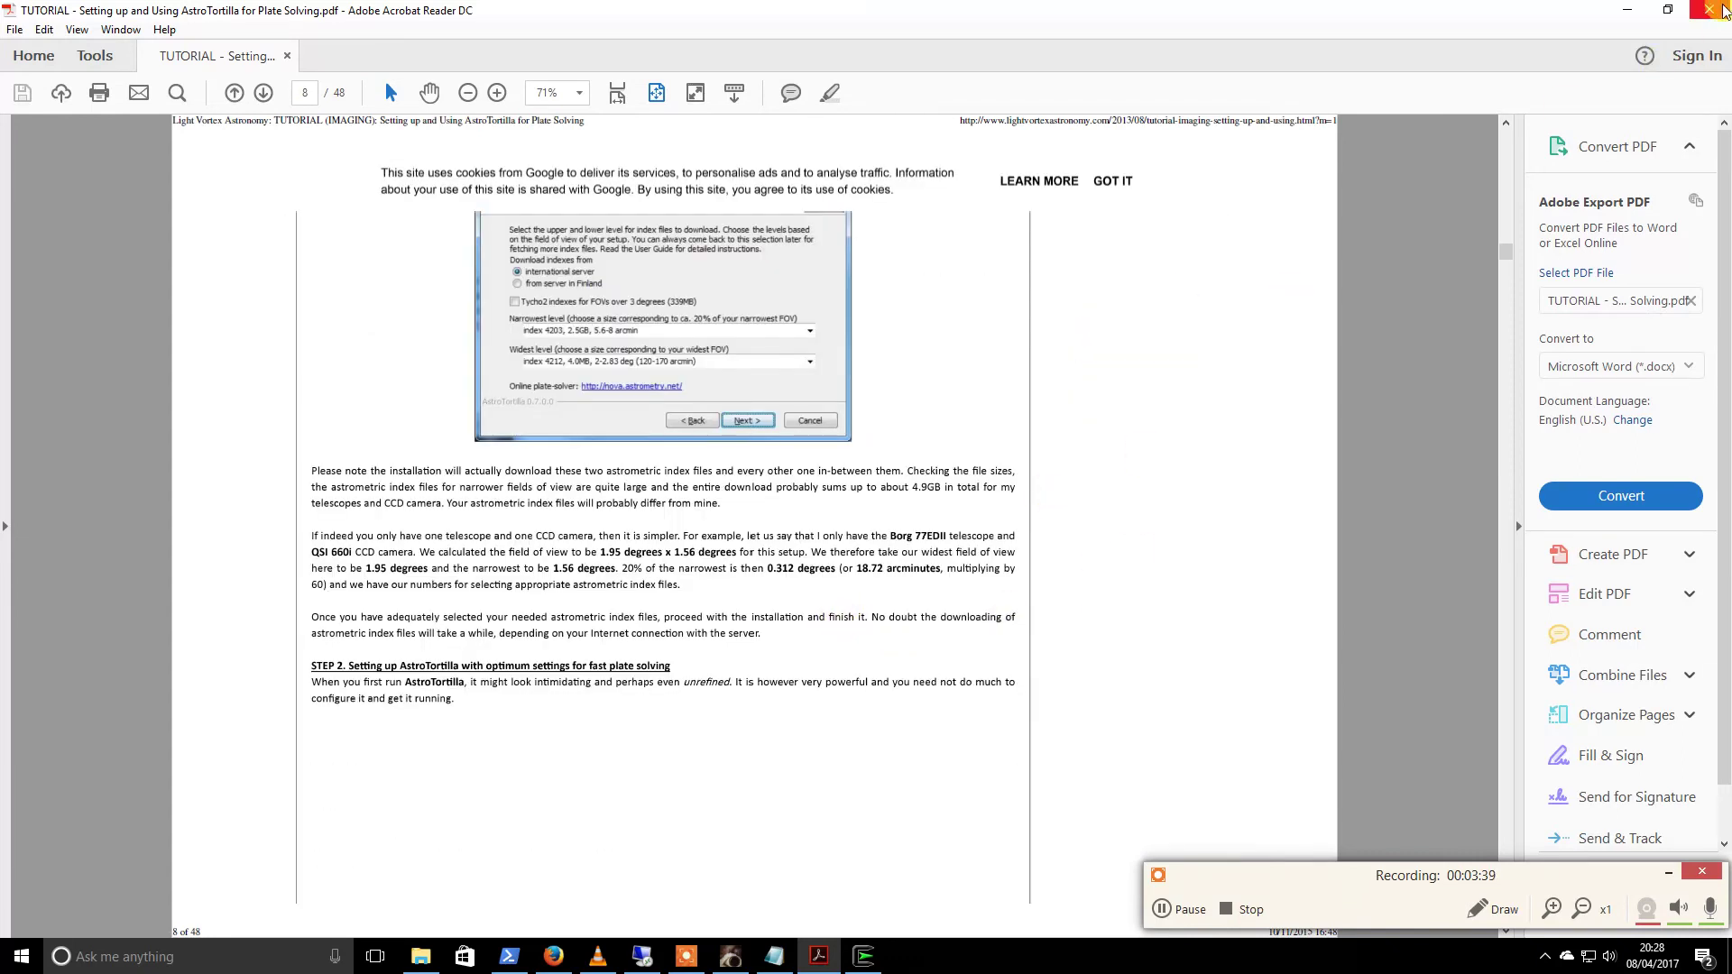
{"action": "left_click", "coordinate": [1710, 10]}
After Cygwin finishes, untick View README.txt and finish setup with Launch AstroTortilla ticked
{"action": "left_click", "coordinate": [456, 90]}
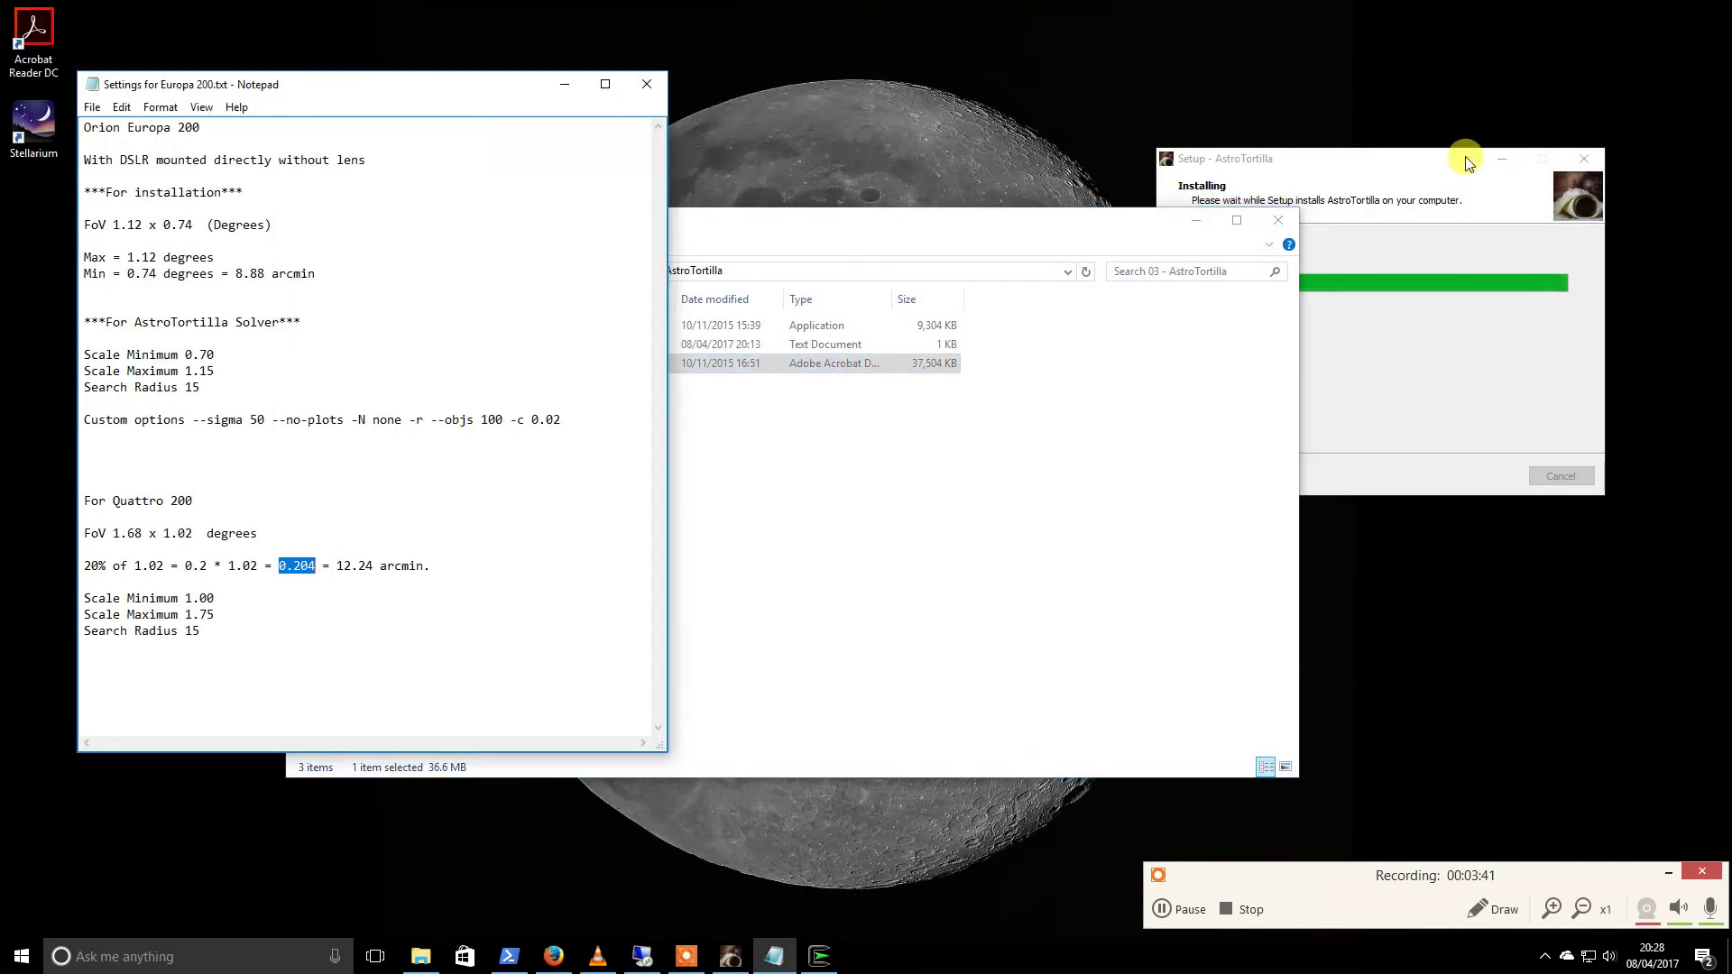
{"action": "left_click", "coordinate": [1411, 161]}
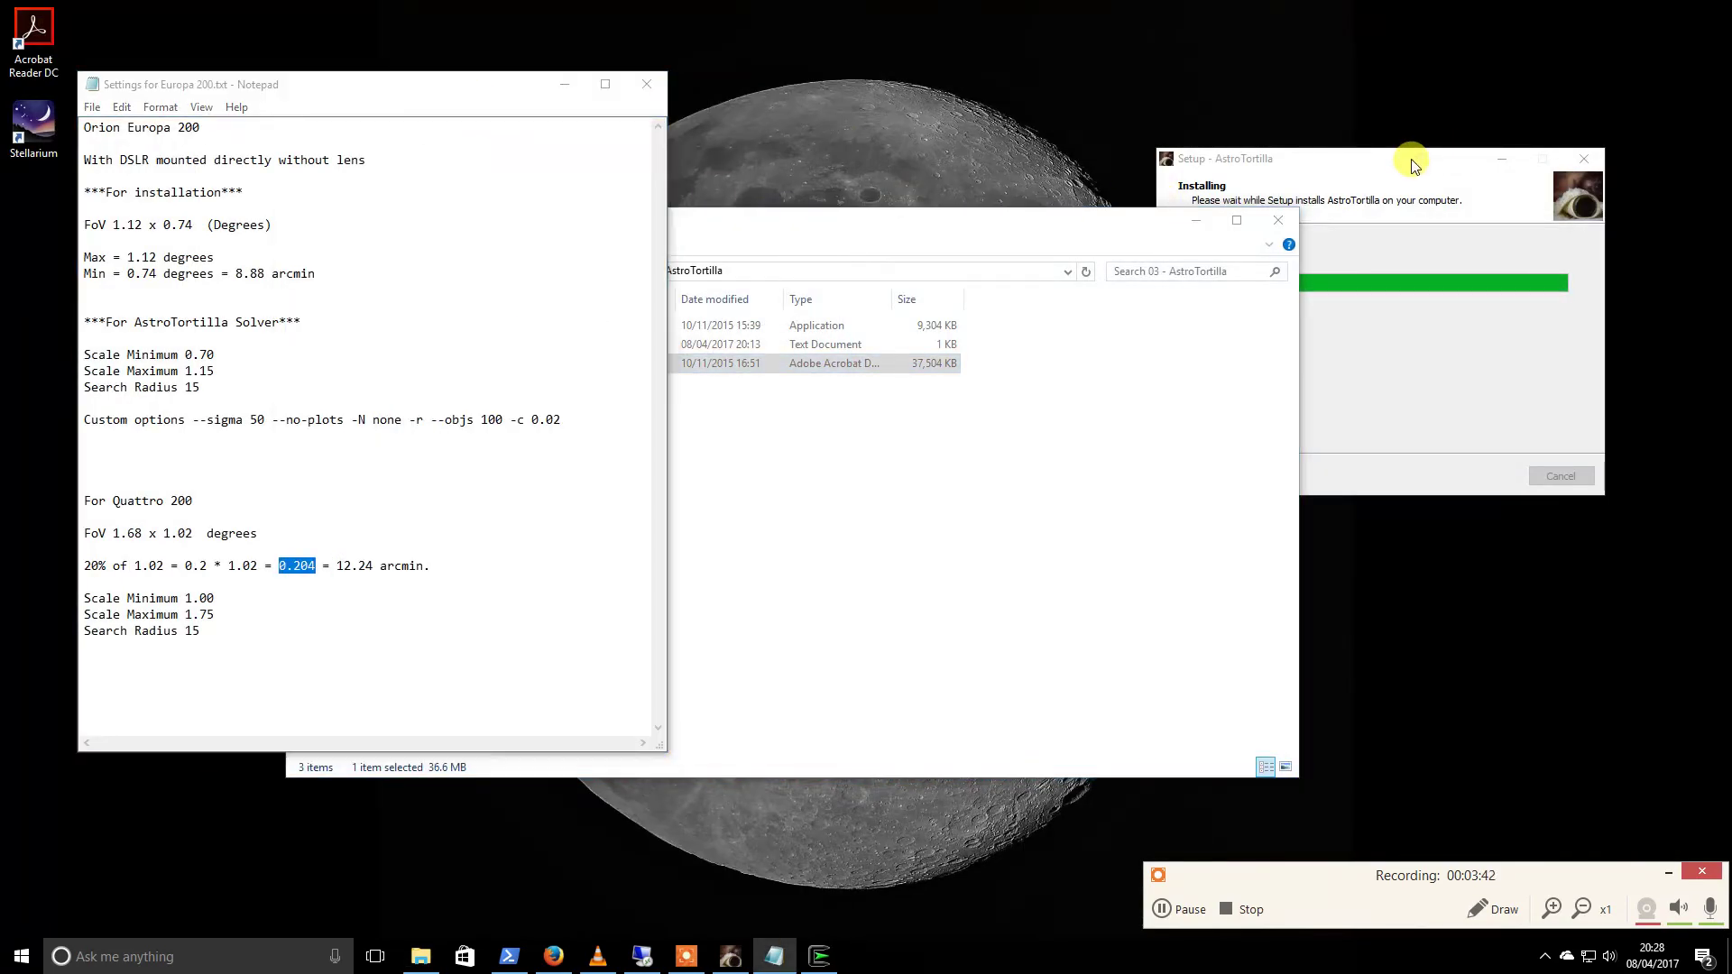
{"action": "left_click", "coordinate": [1200, 223]}
{"action": "left_click", "coordinate": [865, 323]}
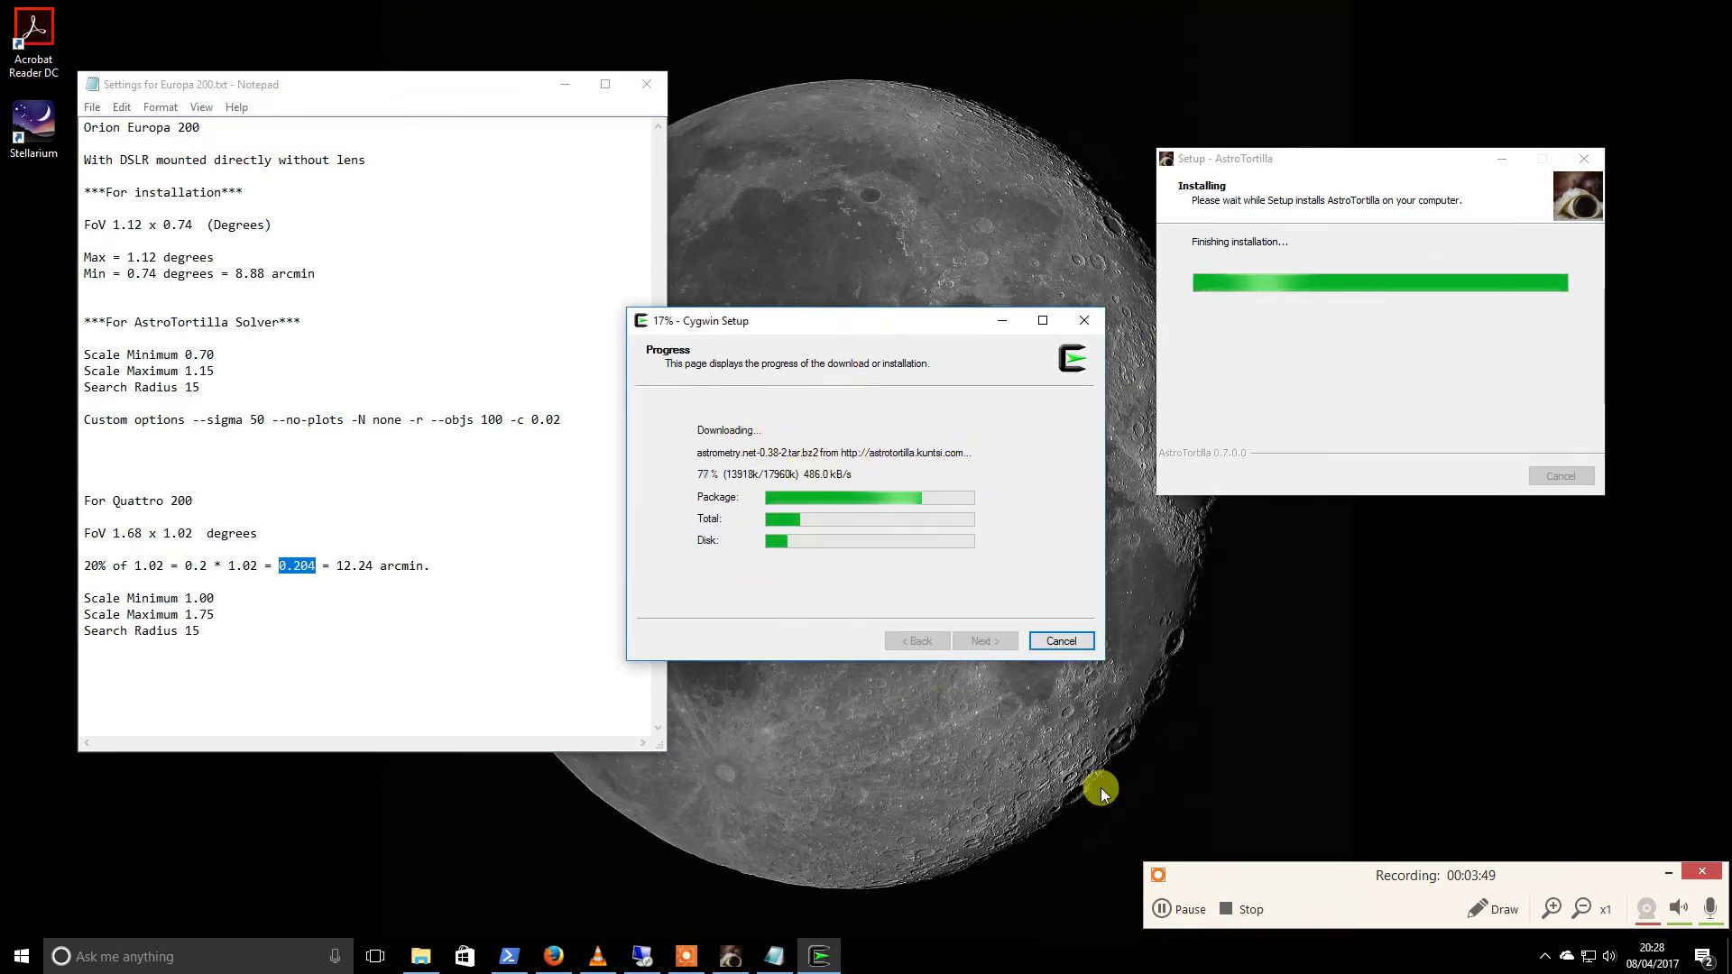
{"action": "left_click", "coordinate": [1178, 911]}
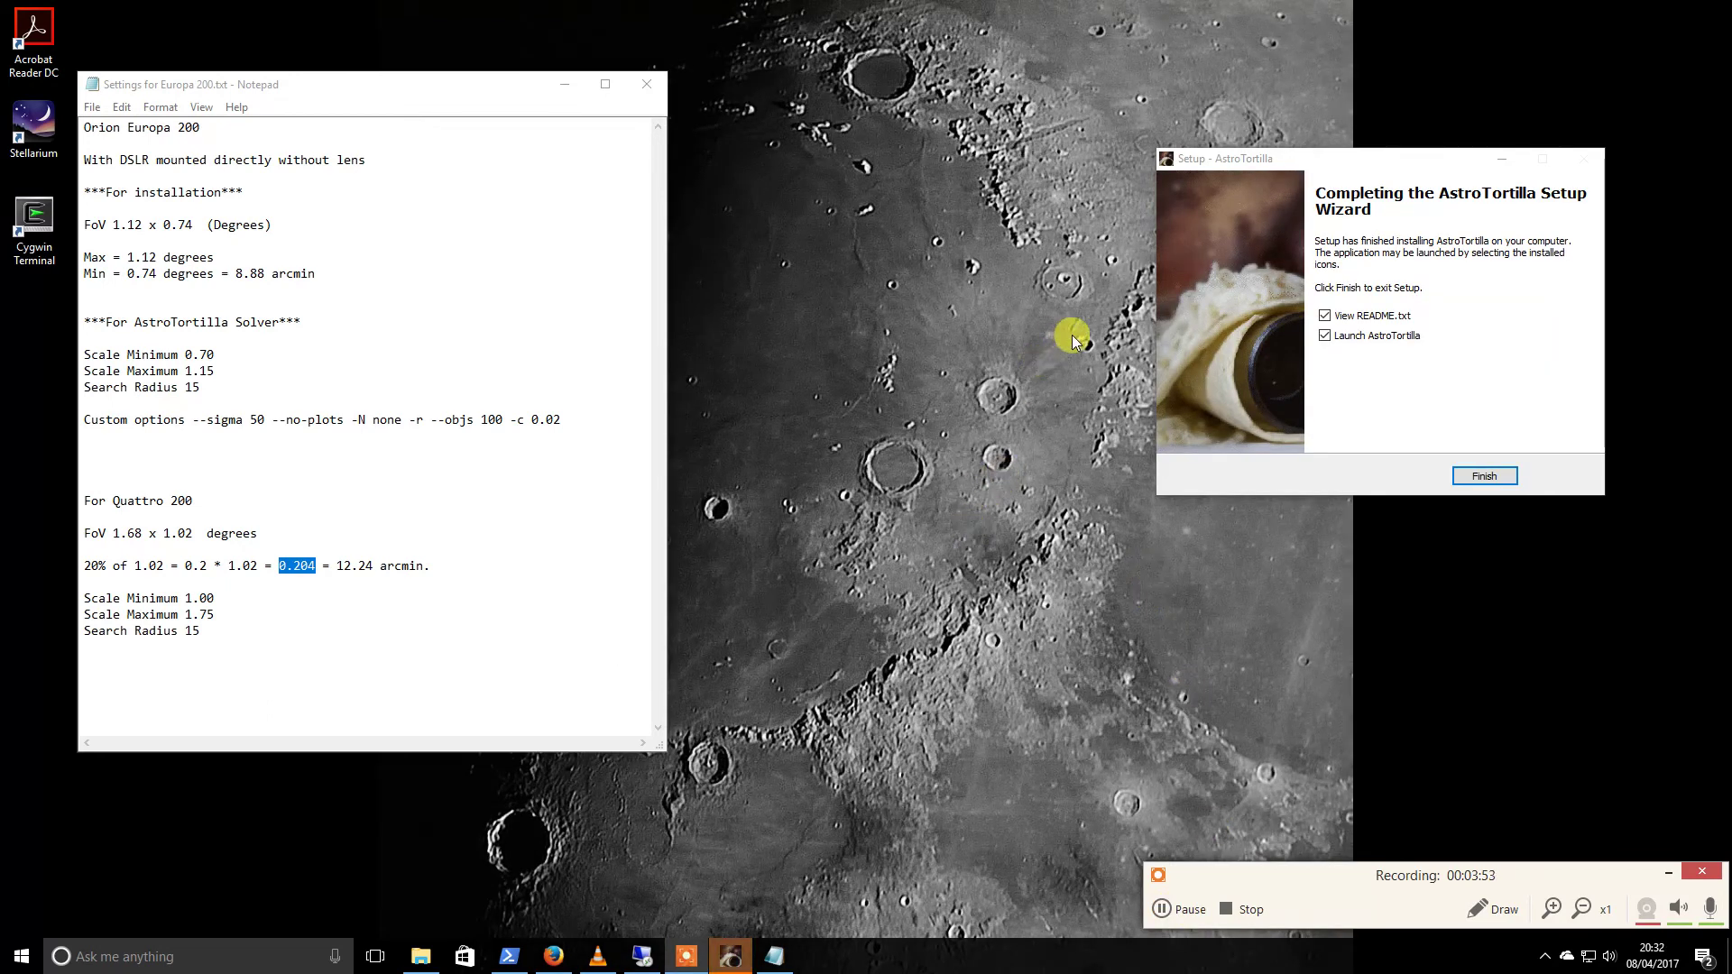
{"action": "left_click", "coordinate": [1323, 317]}
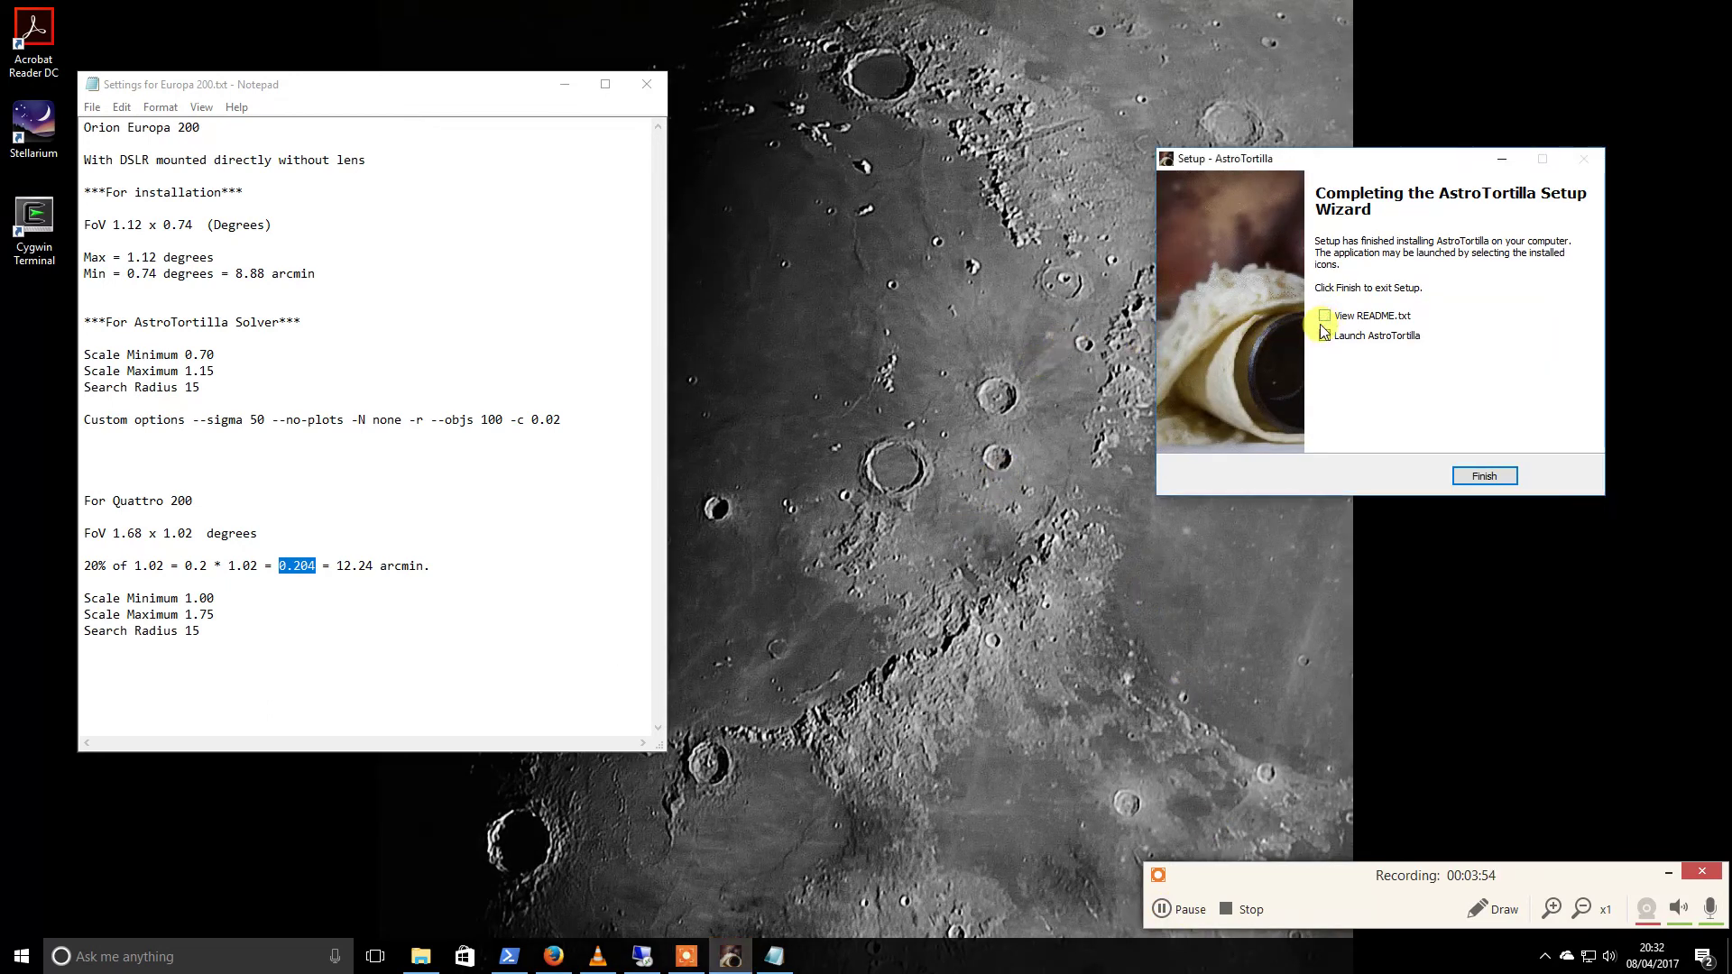
{"action": "left_click", "coordinate": [1490, 475]}
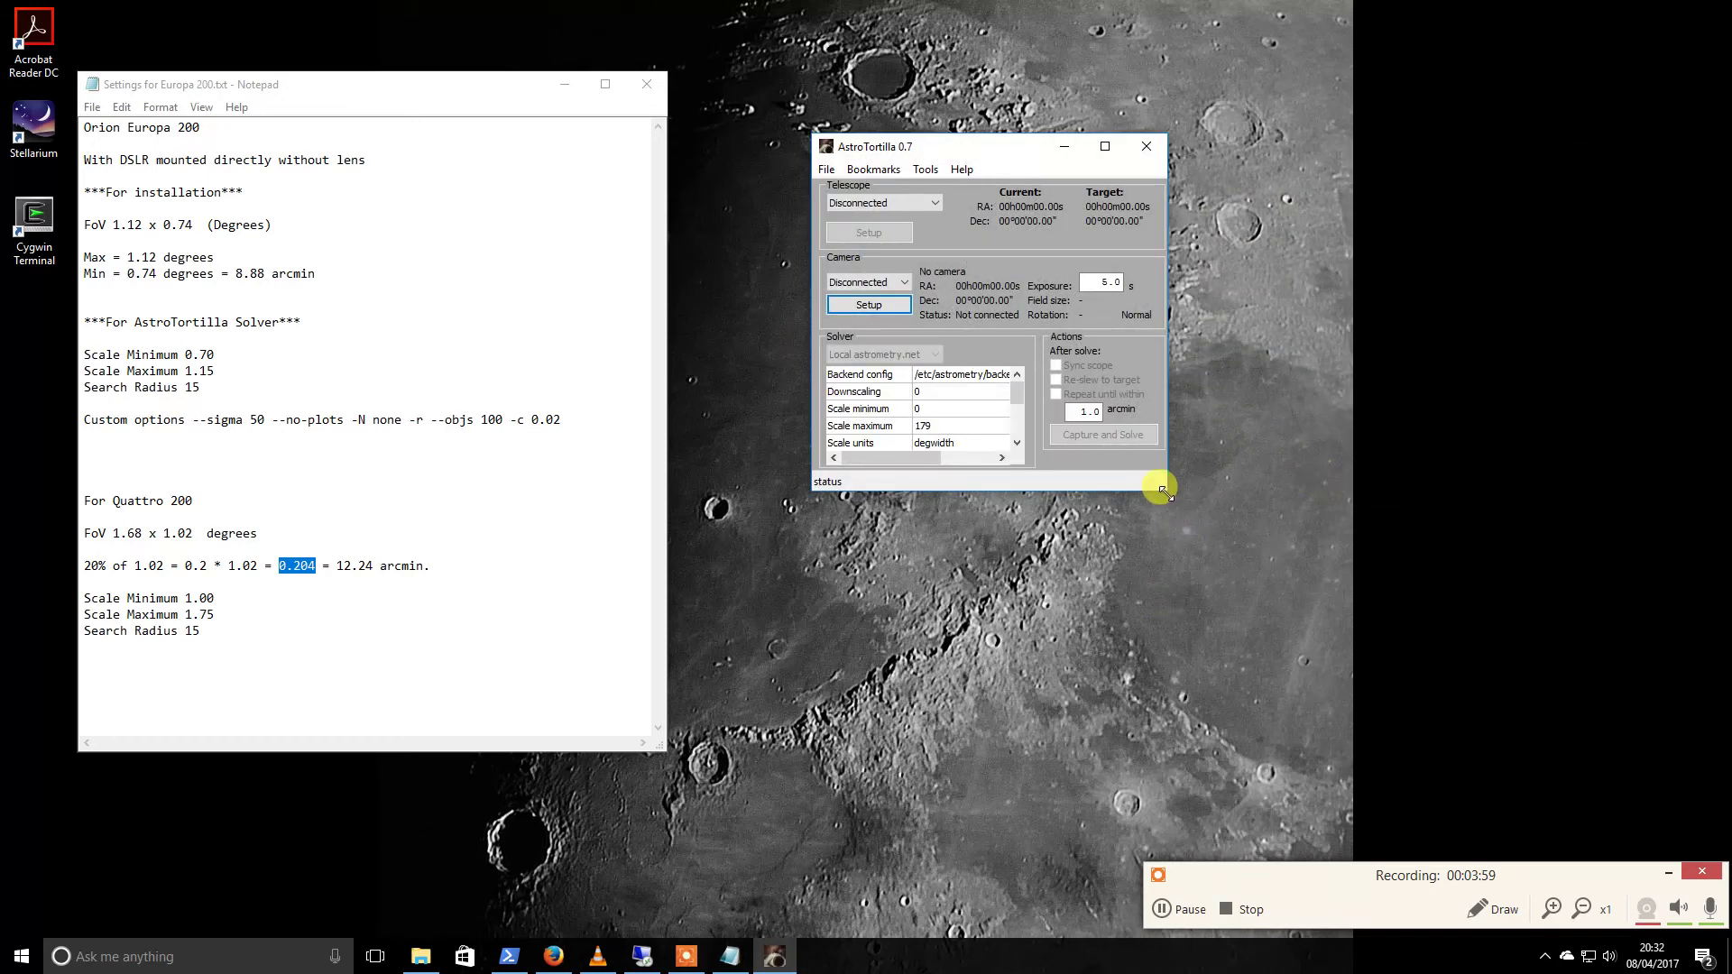
Enlarge the window, then enter 1.00 as Scale minimum and replace the old 179 Scale maximum
{"action": "left_click_drag", "start_coordinate": [1164, 491], "coordinate": [1296, 723]}
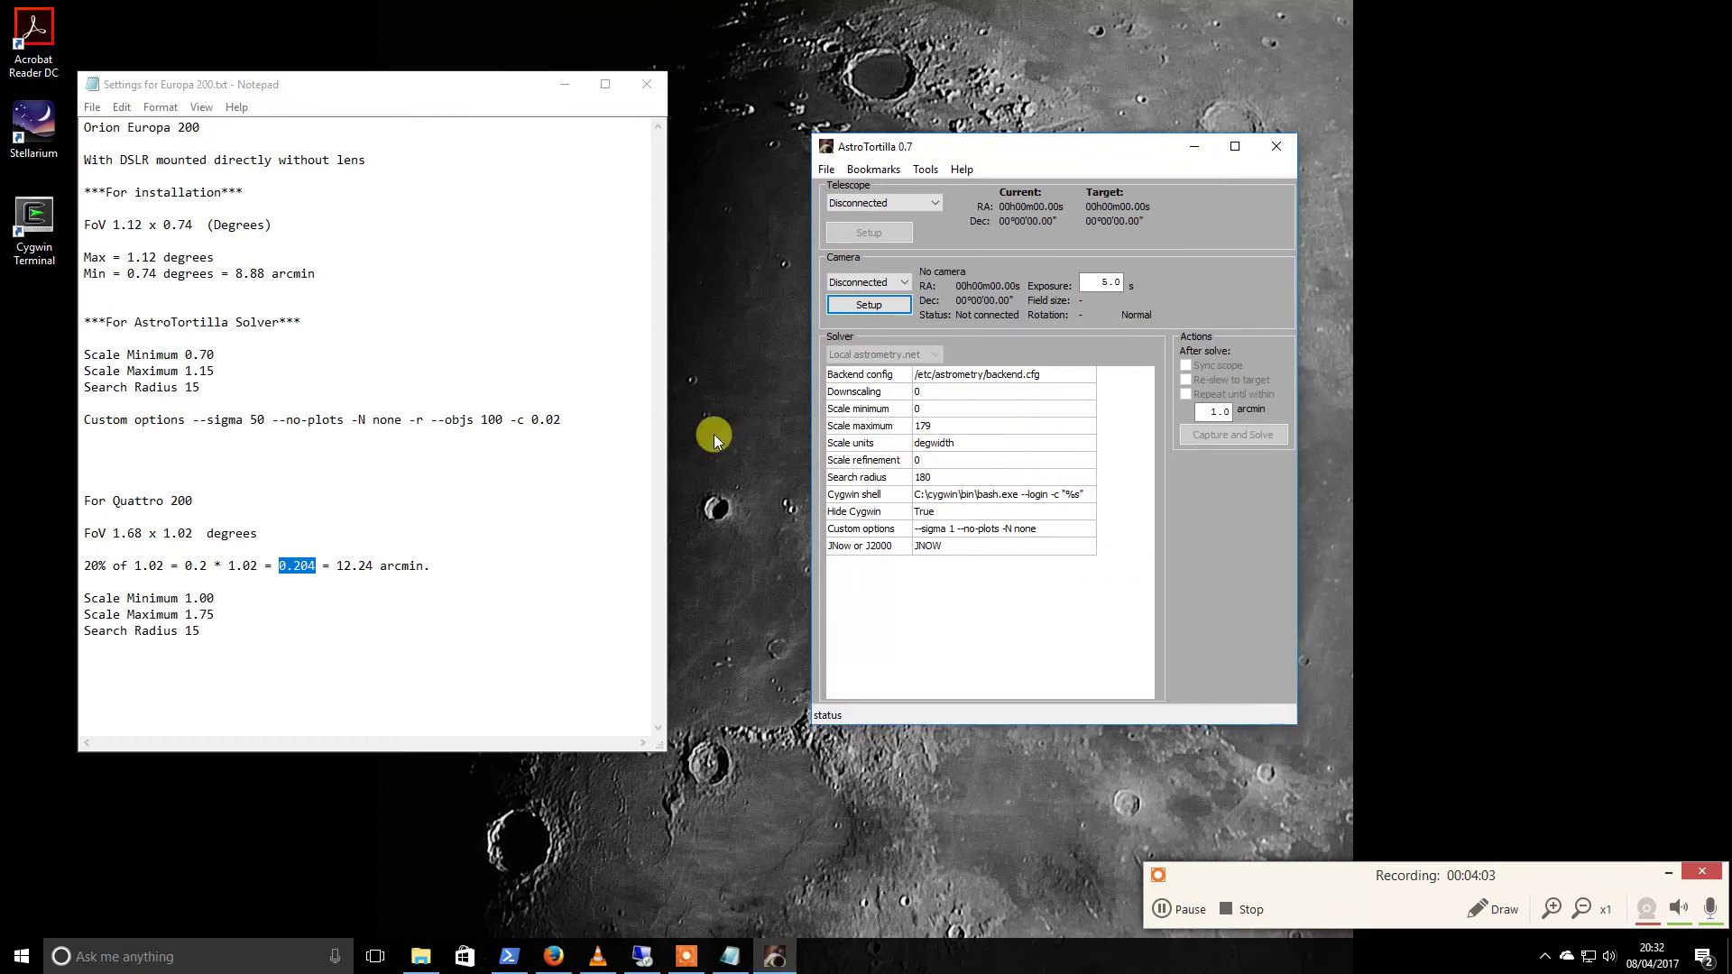
{"action": "left_click", "coordinate": [932, 407]}
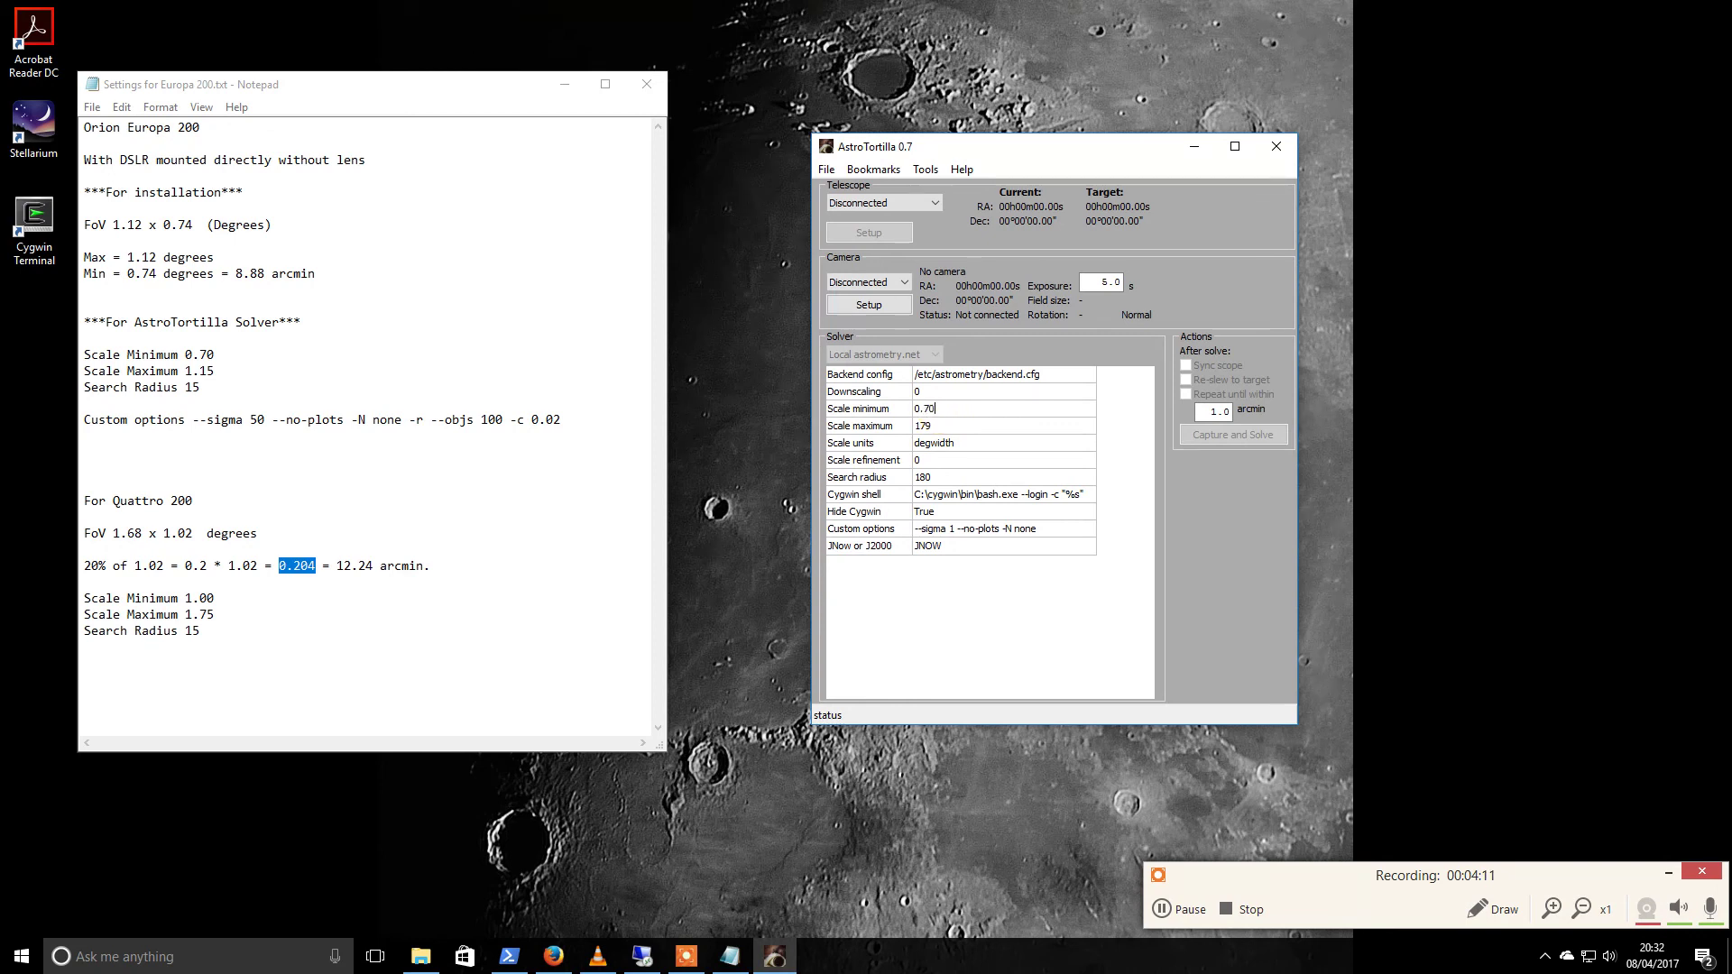
{"action": "left_click", "coordinate": [934, 426]}
{"action": "left_click", "coordinate": [938, 409]}
{"action": "type", "text": "1.00"}
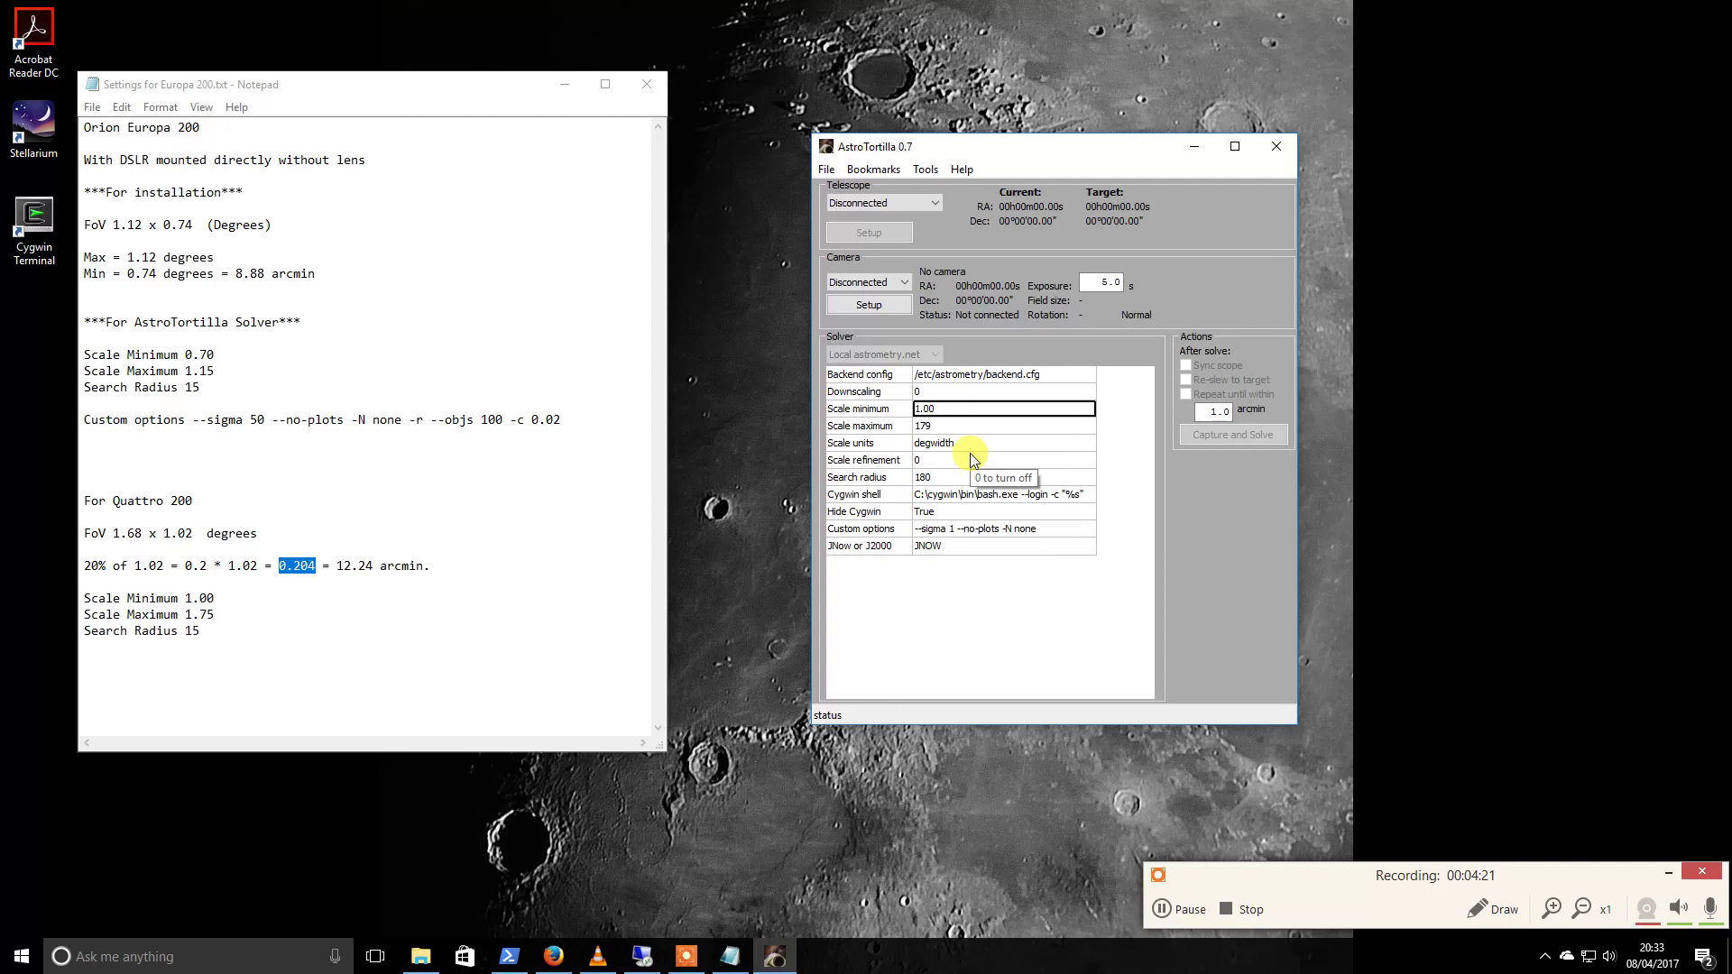
{"action": "left_click", "coordinate": [957, 428]}
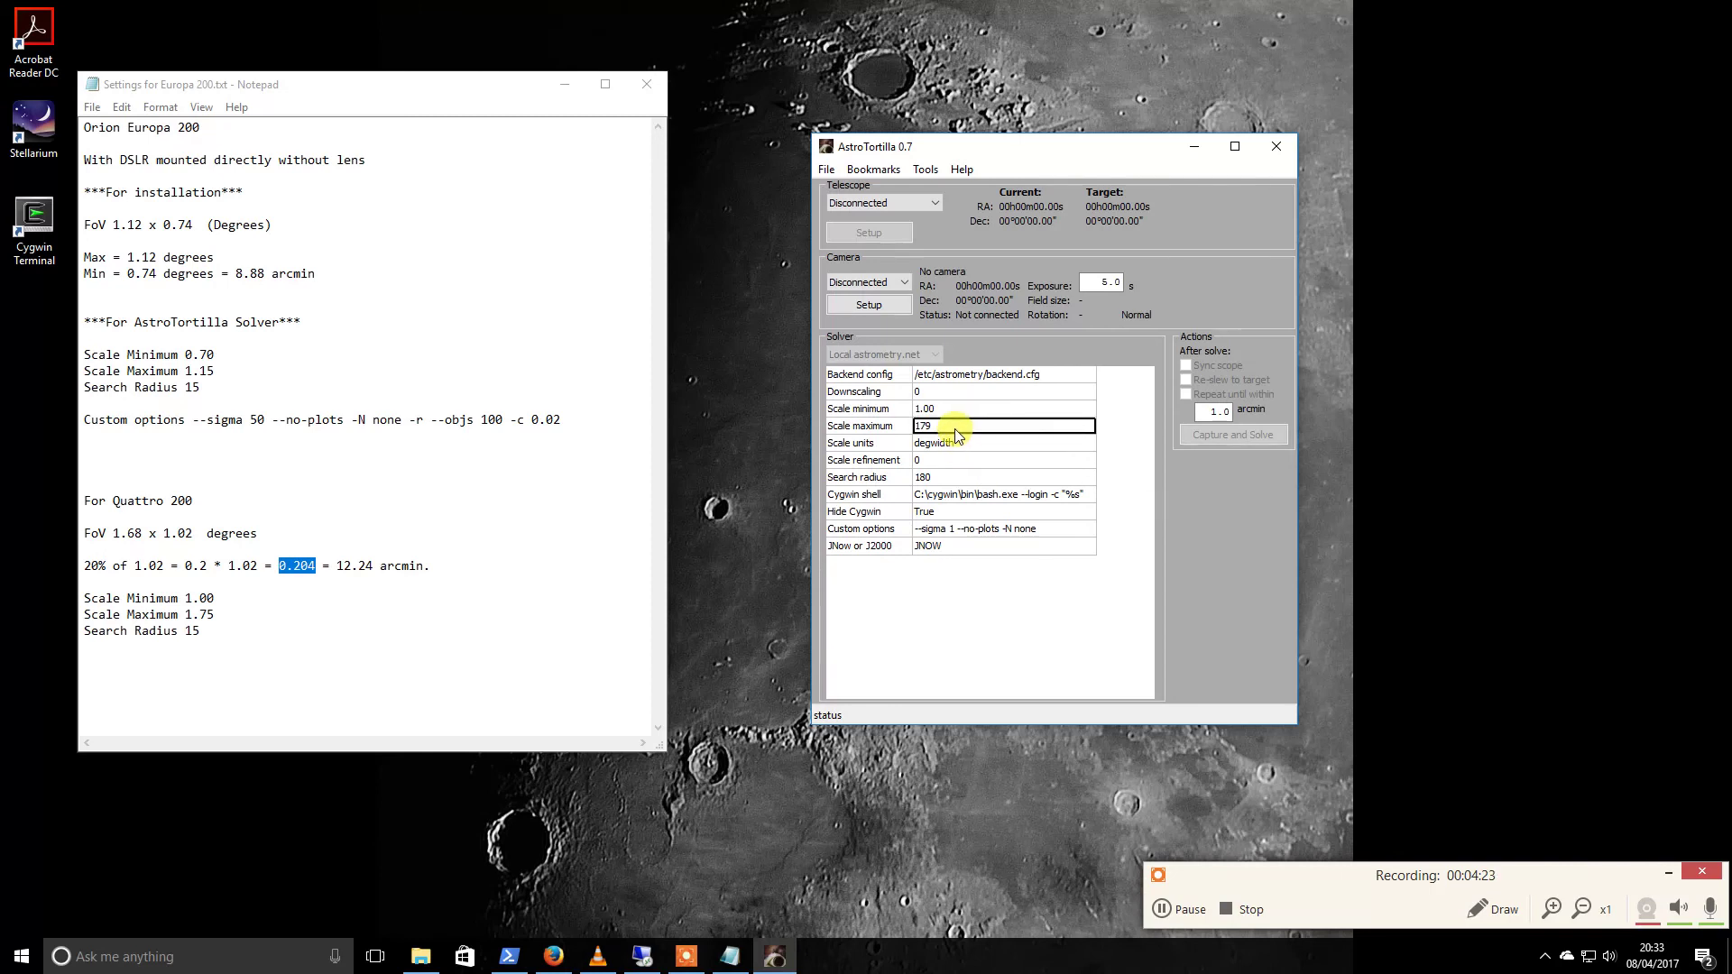
{"action": "key", "text": "BackSpace"}
{"action": "key", "text": "BackSpace"}
{"action": "key", "text": "BackSpace"}
{"action": "type", "text": "1"}
Copy the Custom options line from the settings notes in Notepad
{"action": "left_click_drag", "start_coordinate": [561, 420], "coordinate": [72, 420]}
{"action": "left_click_drag", "start_coordinate": [192, 420], "coordinate": [561, 424]}
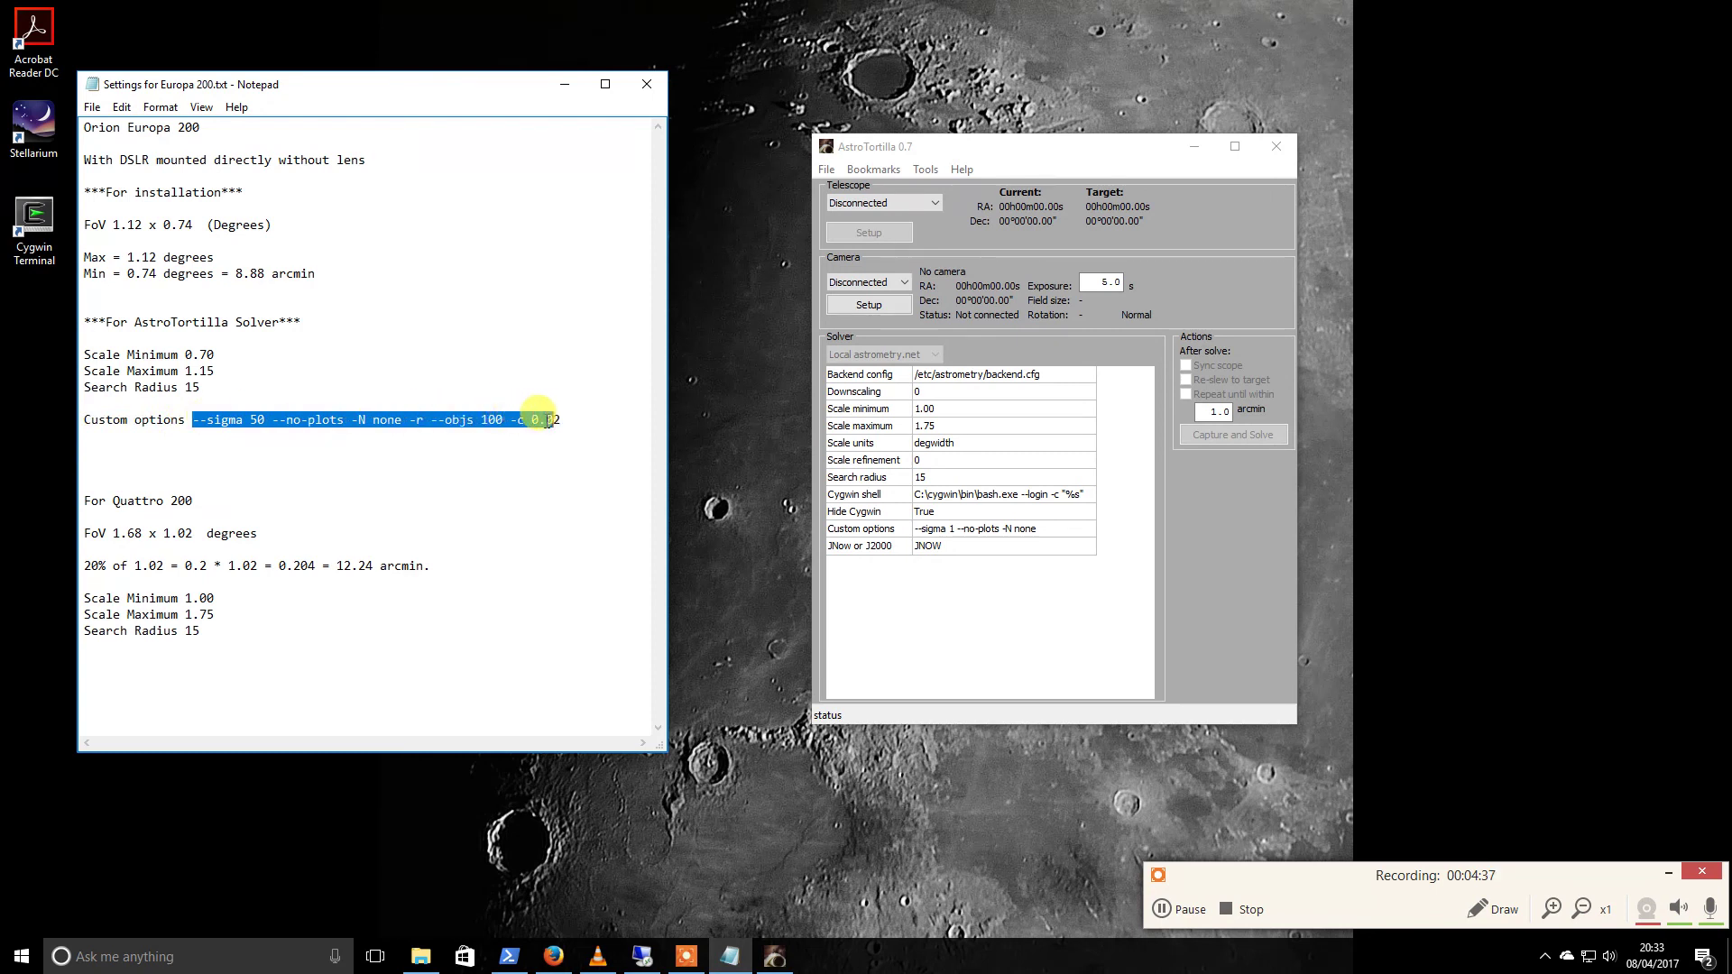
{"action": "right_click", "coordinate": [547, 421]}
{"action": "left_click", "coordinate": [590, 482]}
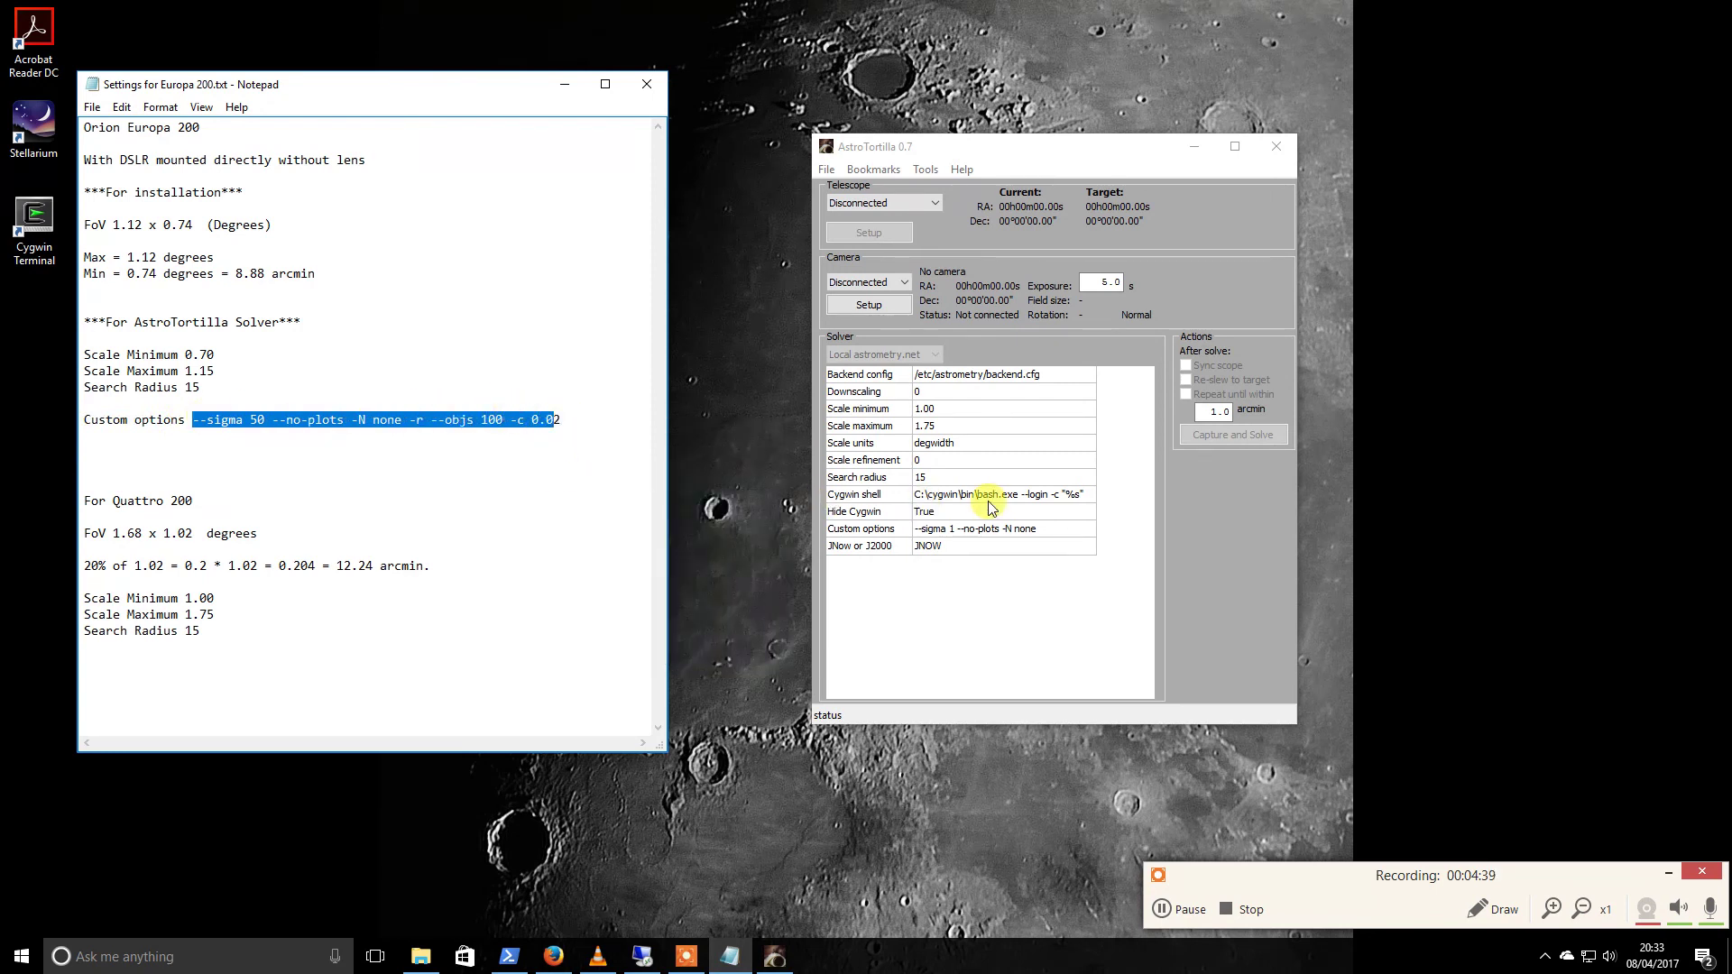
Paste over AstroTortilla's Custom options, ending with '-c 0.02', and commit
{"action": "left_click", "coordinate": [1018, 529]}
{"action": "left_click", "coordinate": [1045, 530]}
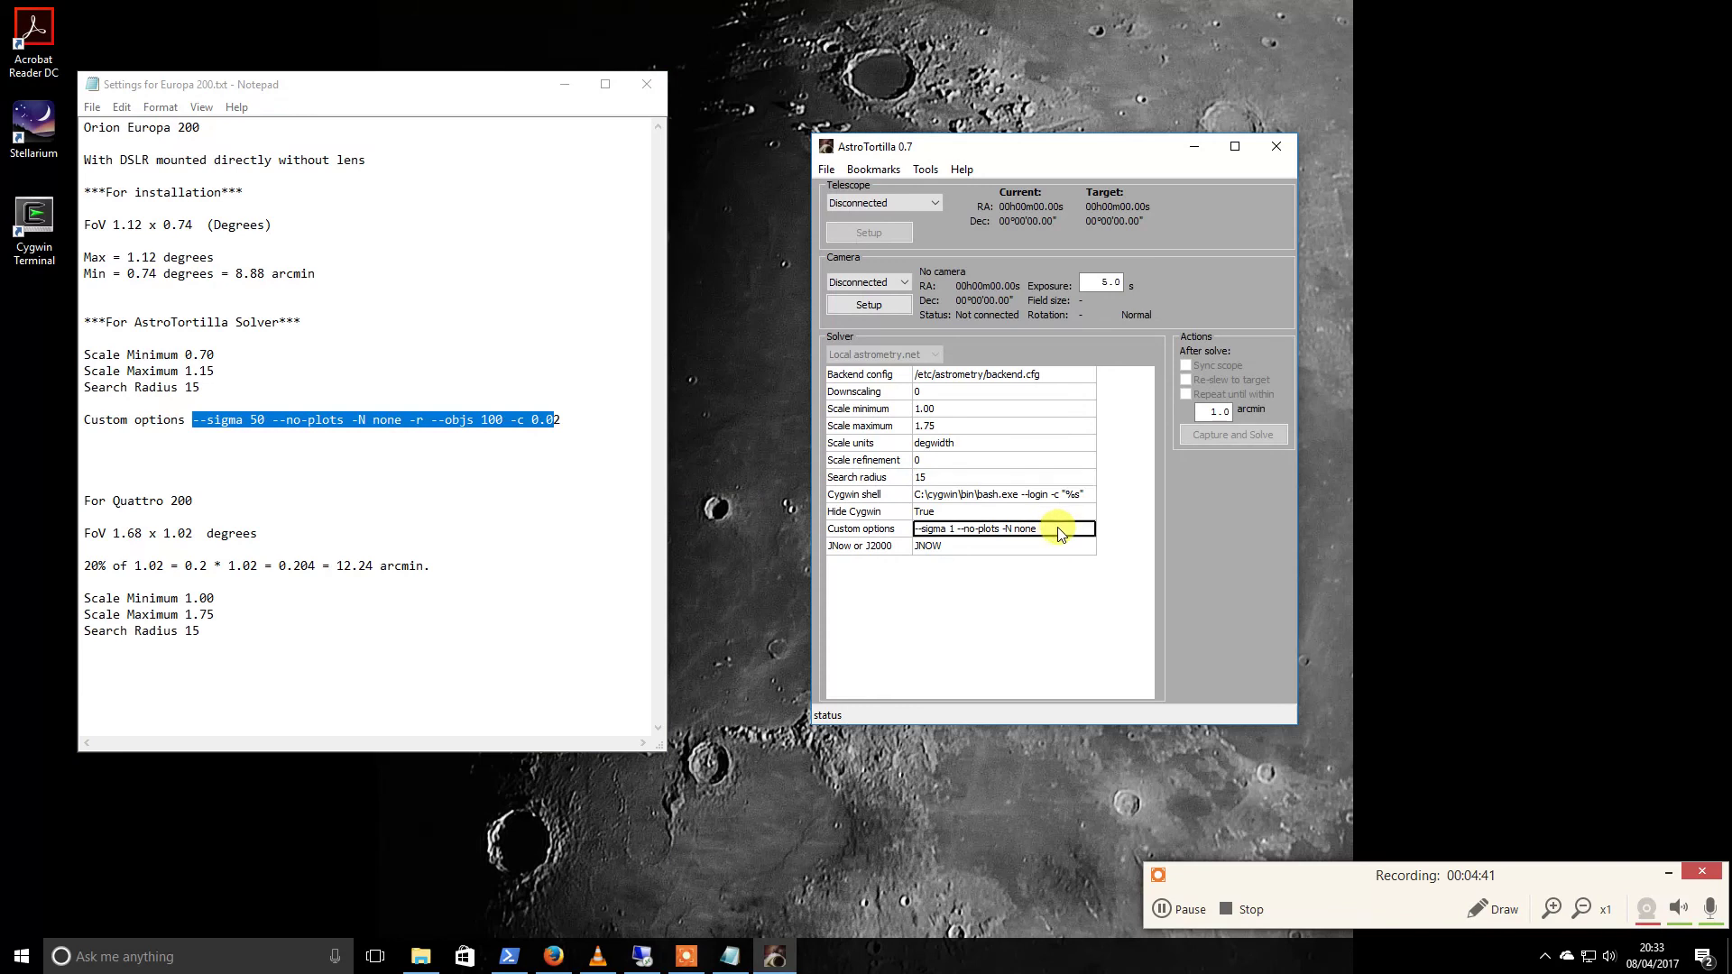
{"action": "key", "text": "ctrl+a"}
{"action": "key", "text": "ctrl+v"}
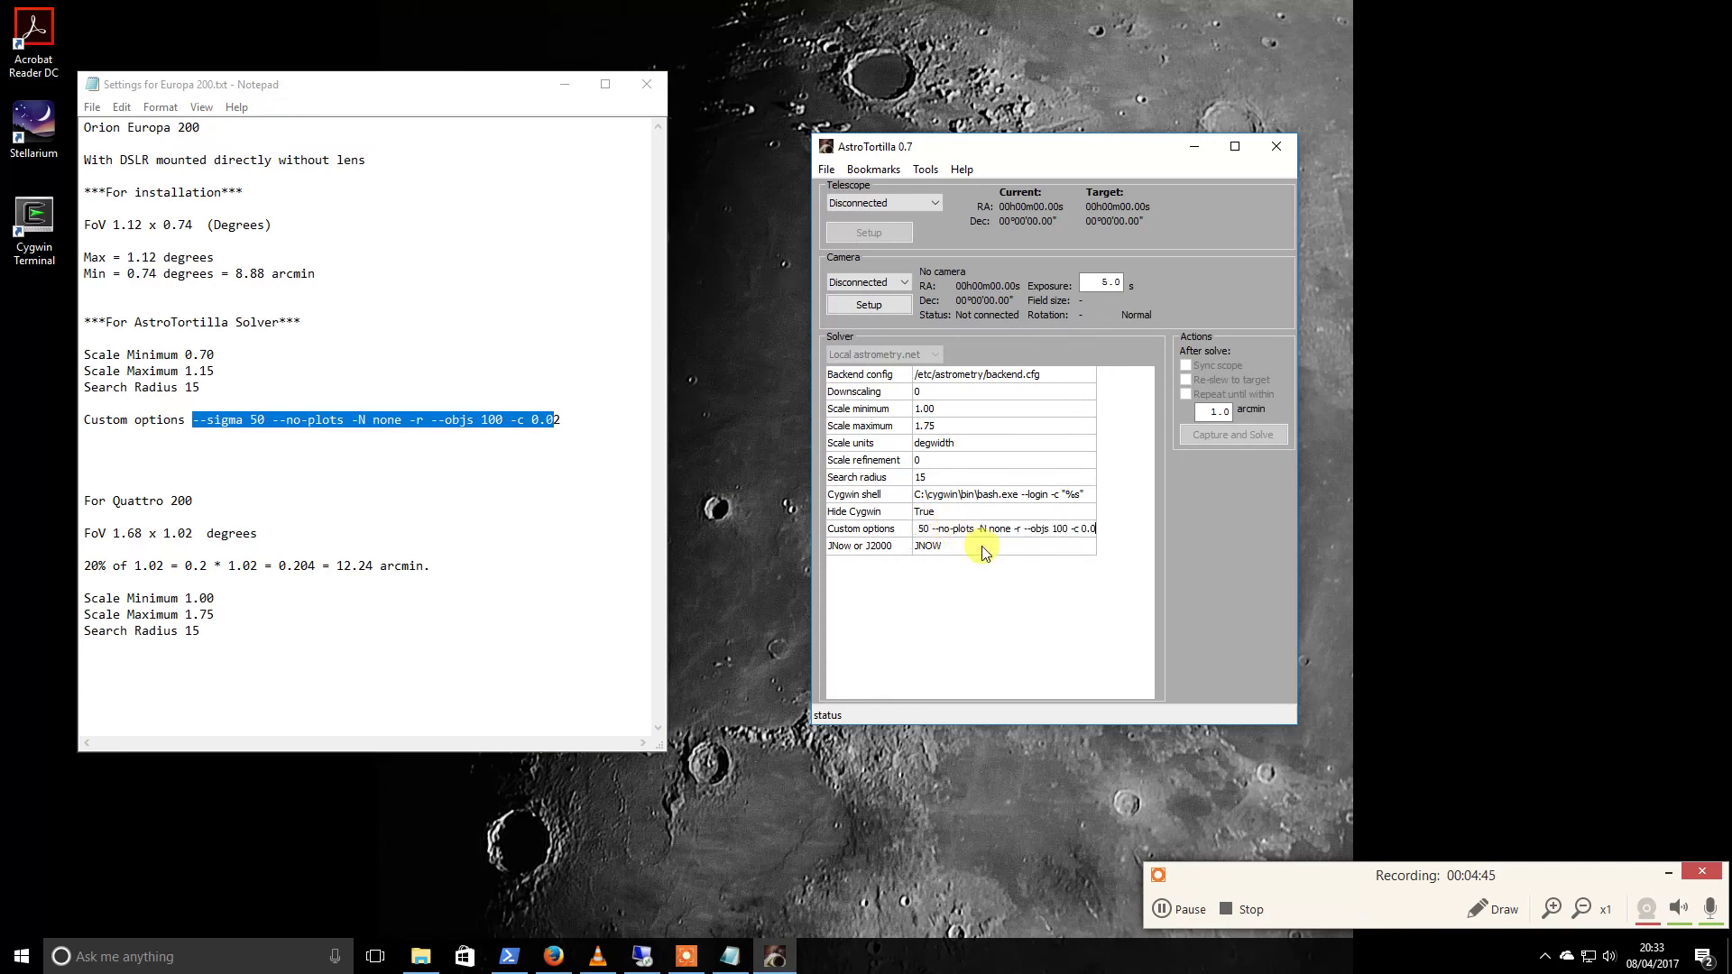
{"action": "type", "text": "2"}
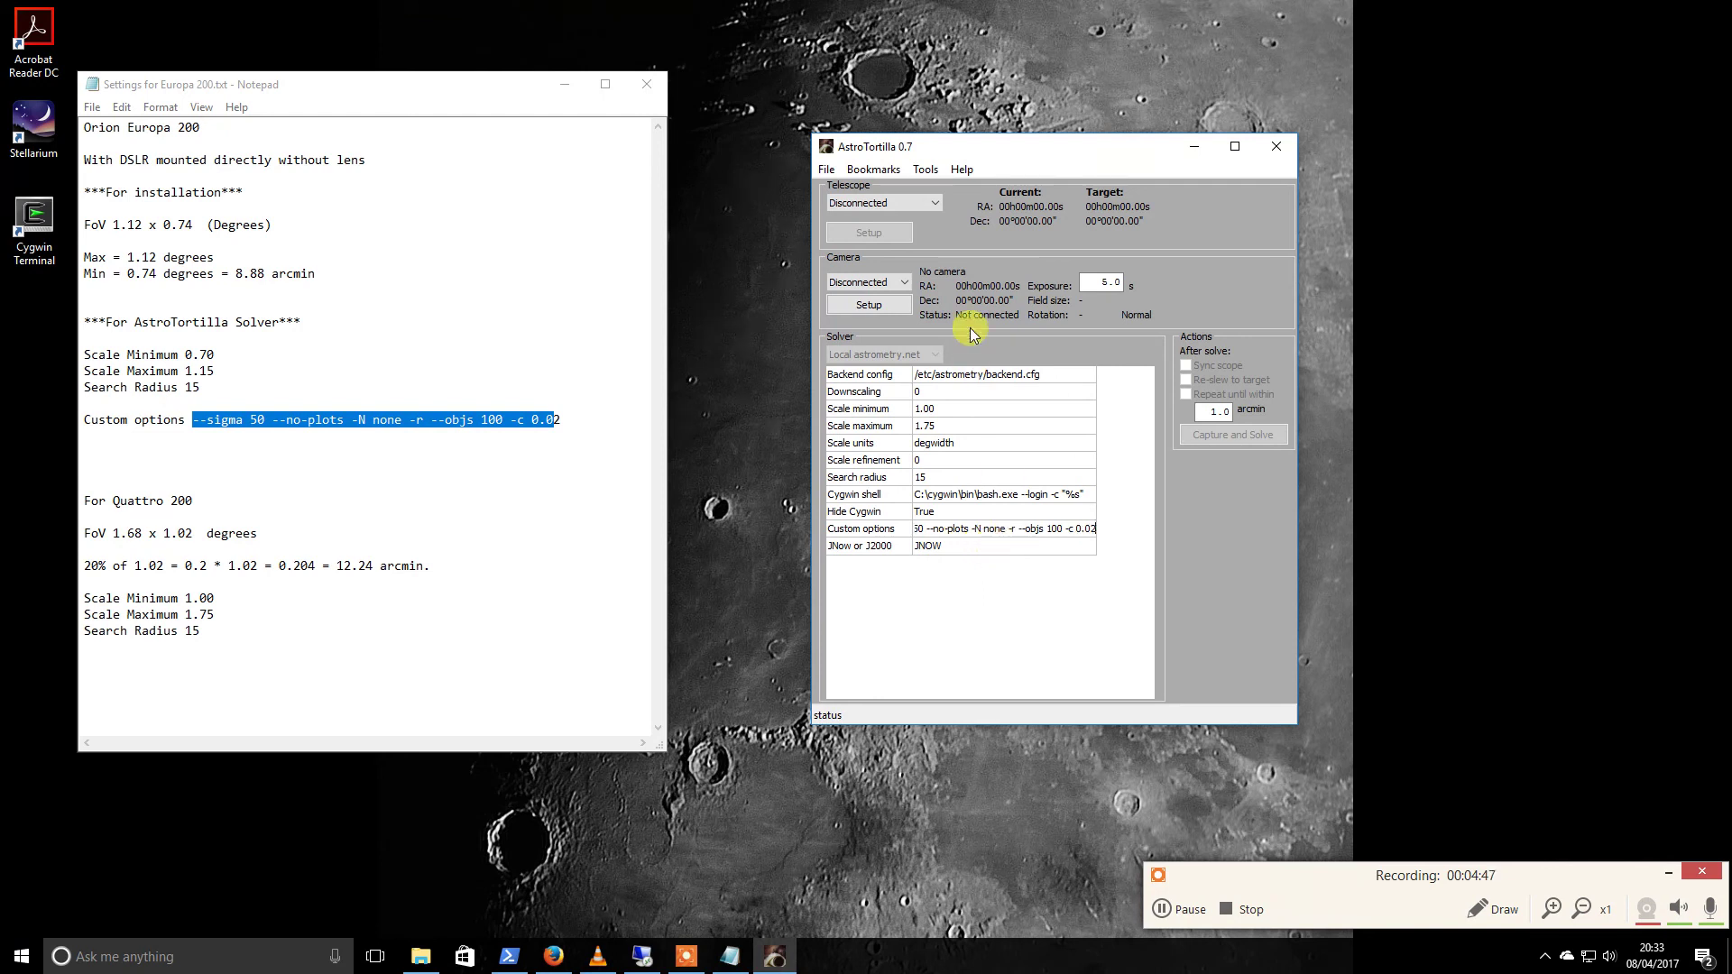
{"action": "left_click", "coordinate": [1072, 548]}
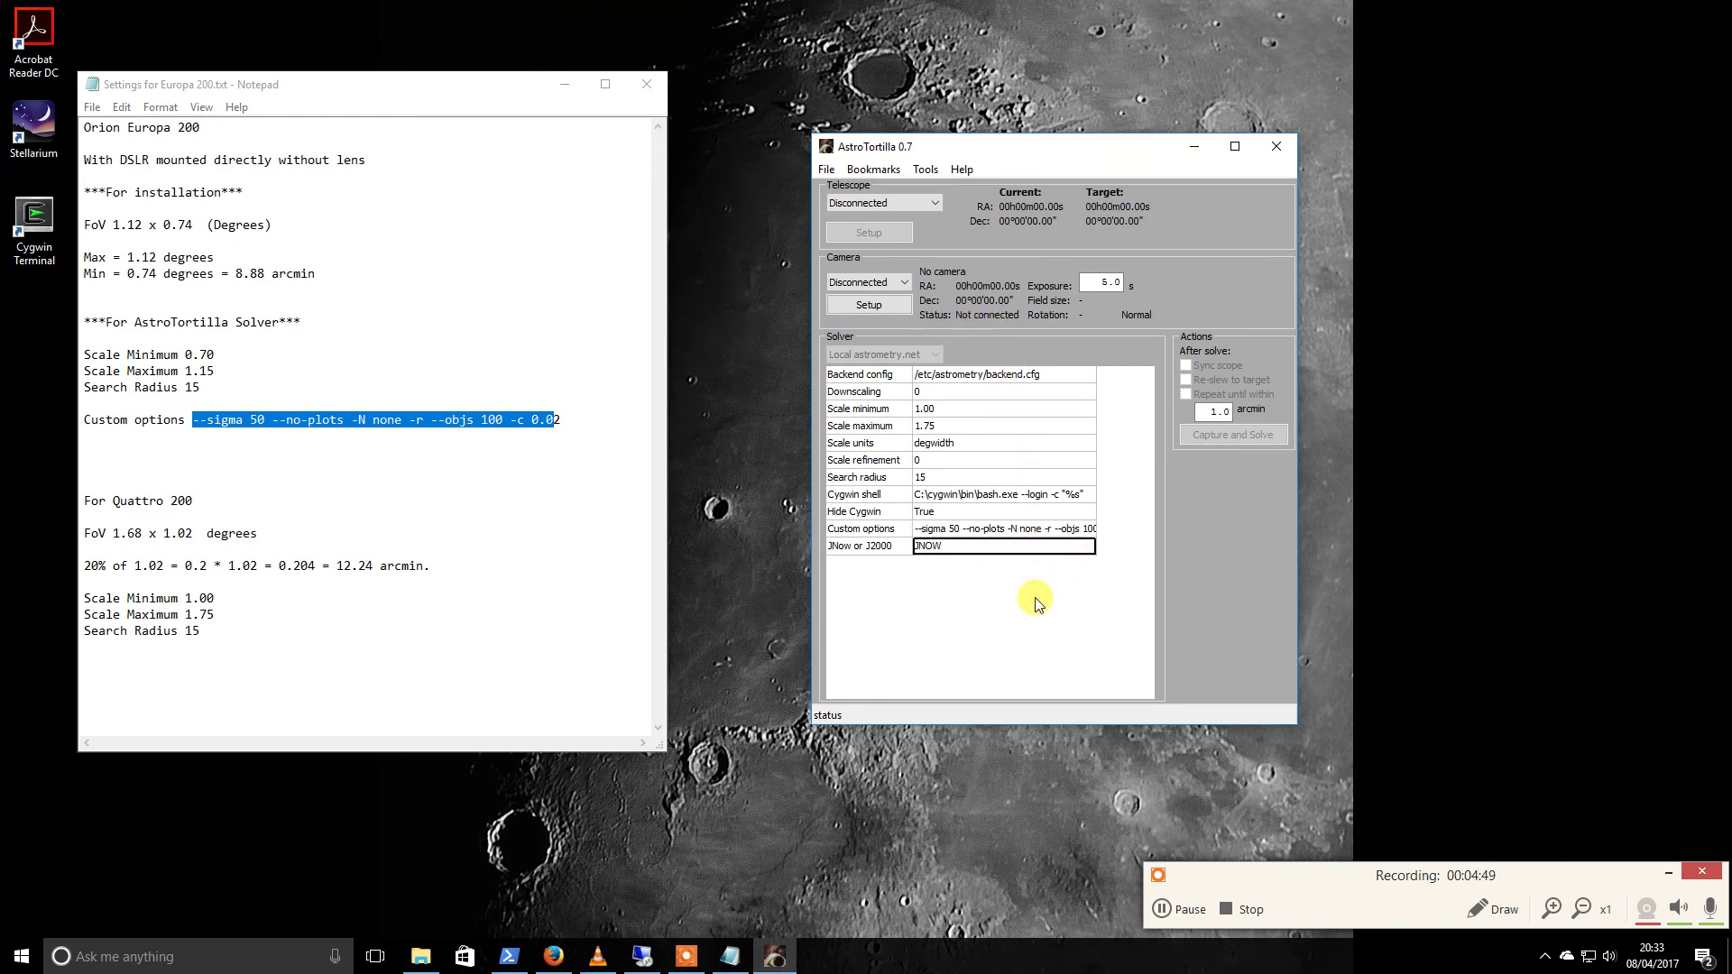